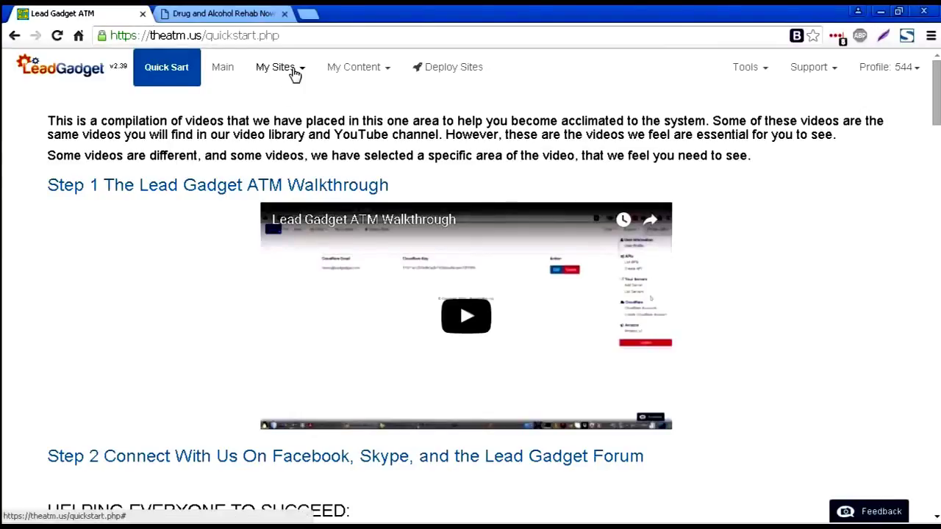
# Bring up the Quick Start page, starting with the Step 1 Lead Gadget ATM Walkthrough video.
pyautogui.click(294, 74)
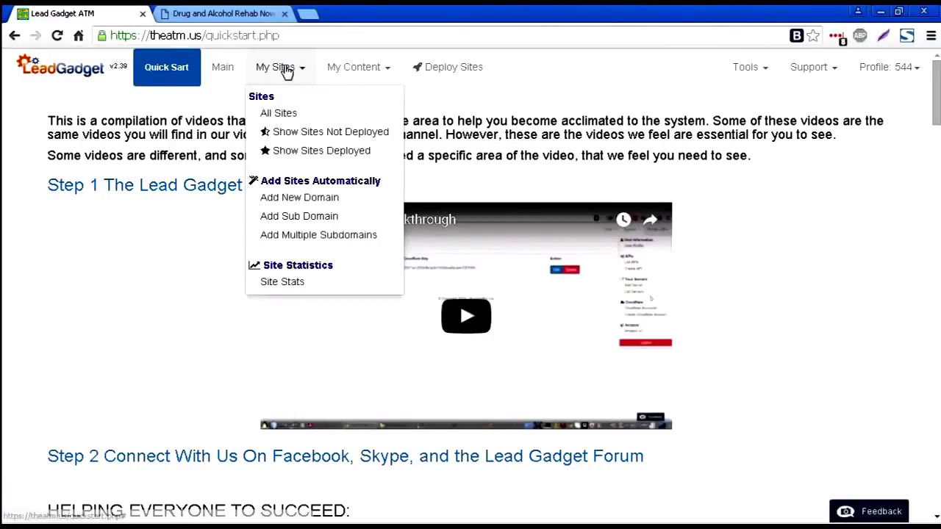
# Show the All Sites list, headed by drugalcoholrehabnow.net (site ID 32767).
pyautogui.click(278, 112)
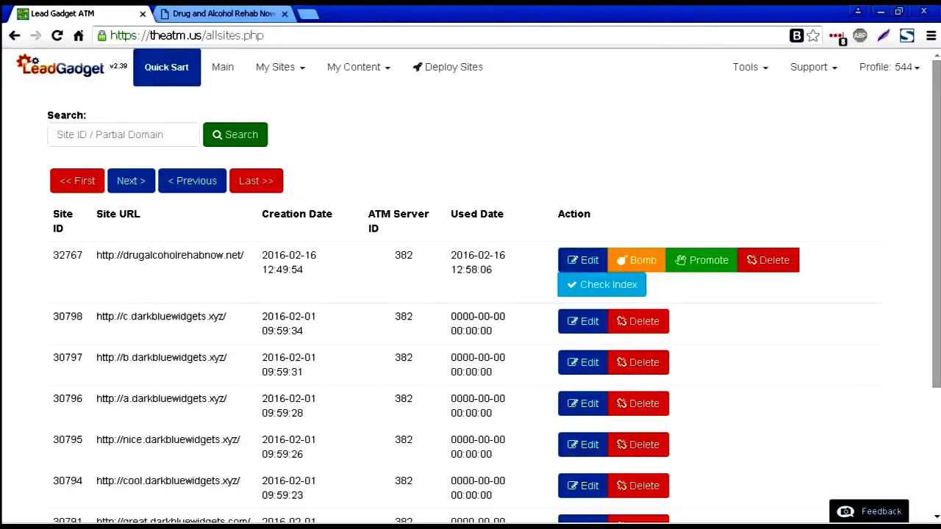
pyautogui.click(274, 74)
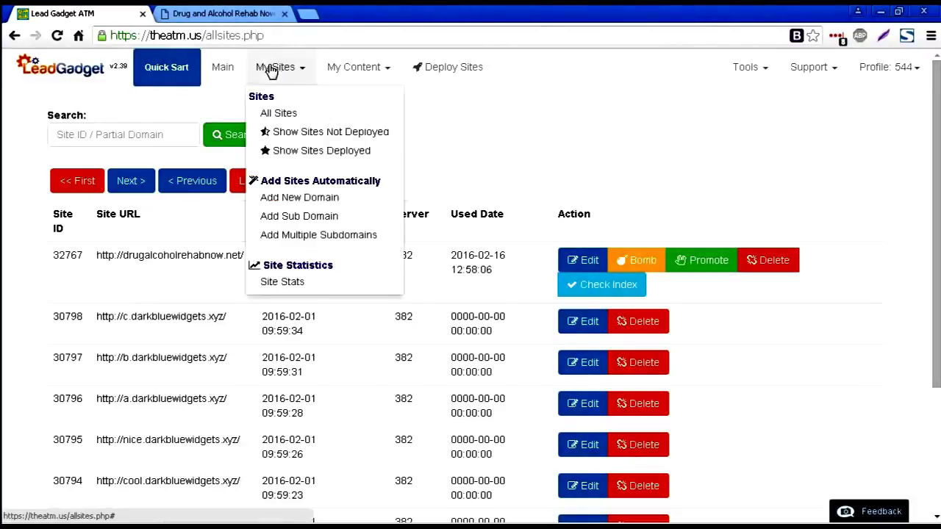
# Visit the Add New Domain form, then switch to the Add Multiple Subdomains form.
pyautogui.click(312, 204)
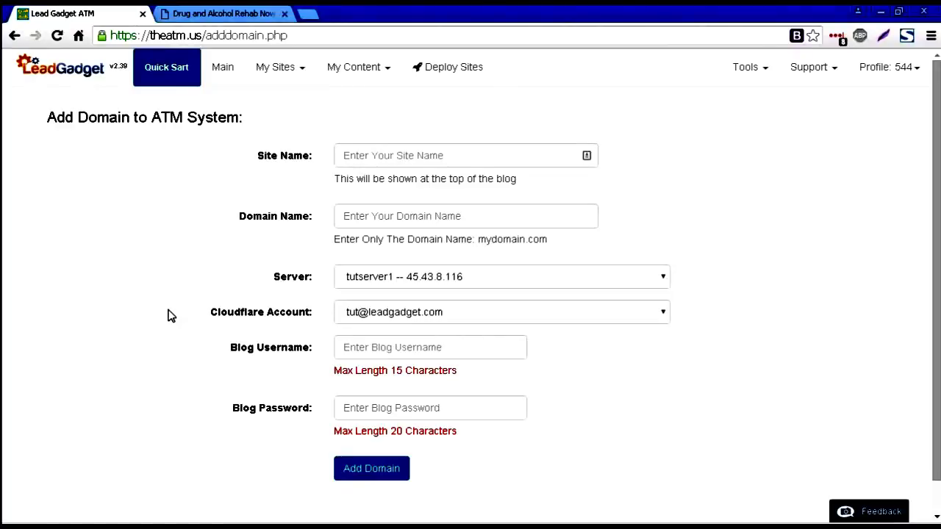
pyautogui.click(294, 66)
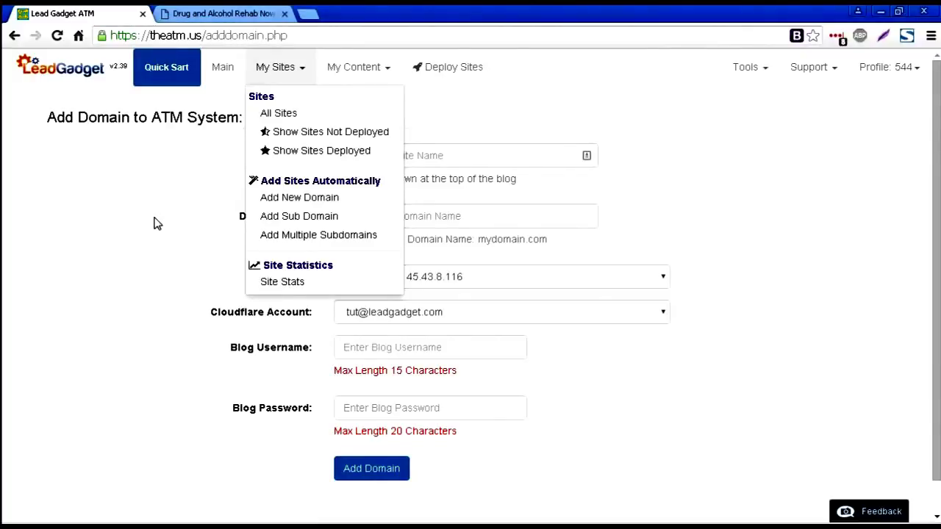
pyautogui.click(309, 234)
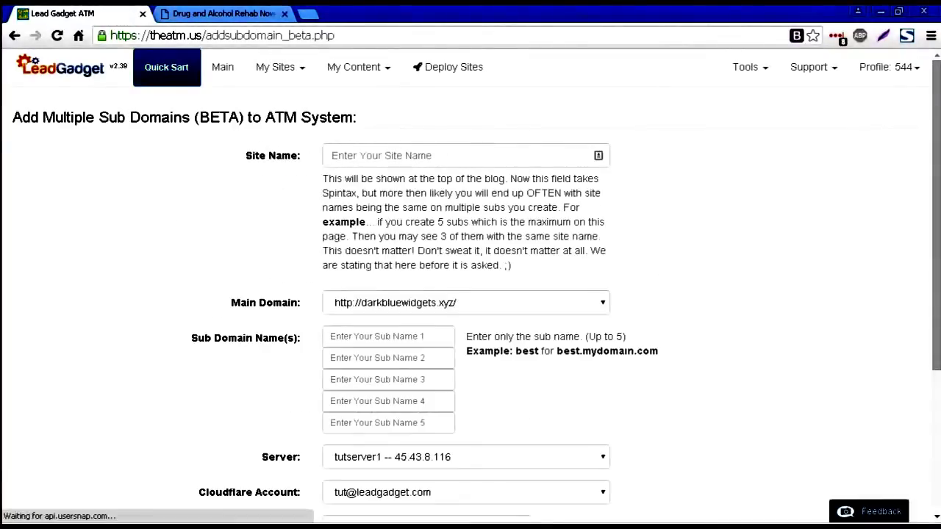
# Choose drugalcoholrehabnow.net as main domain and site name 'Drug and Alcohol Rehab Now'.
pyautogui.click(497, 307)
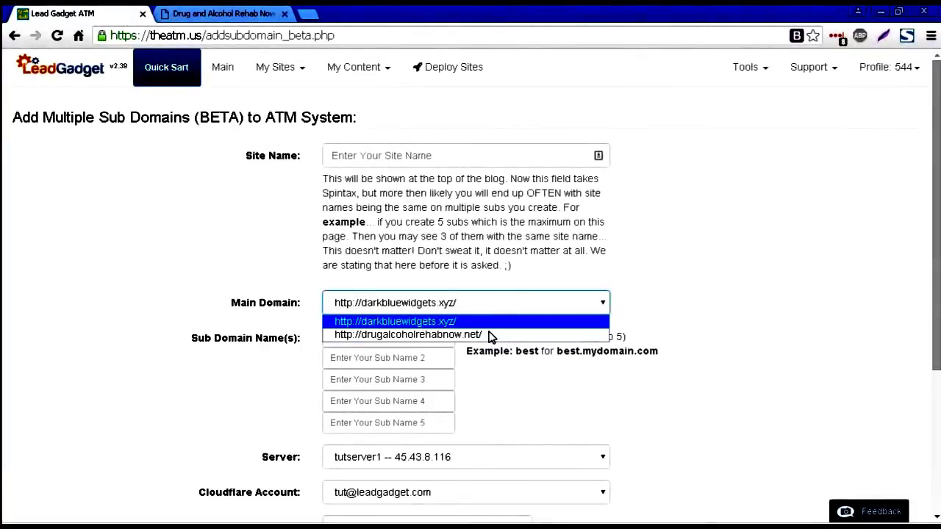
pyautogui.click(494, 335)
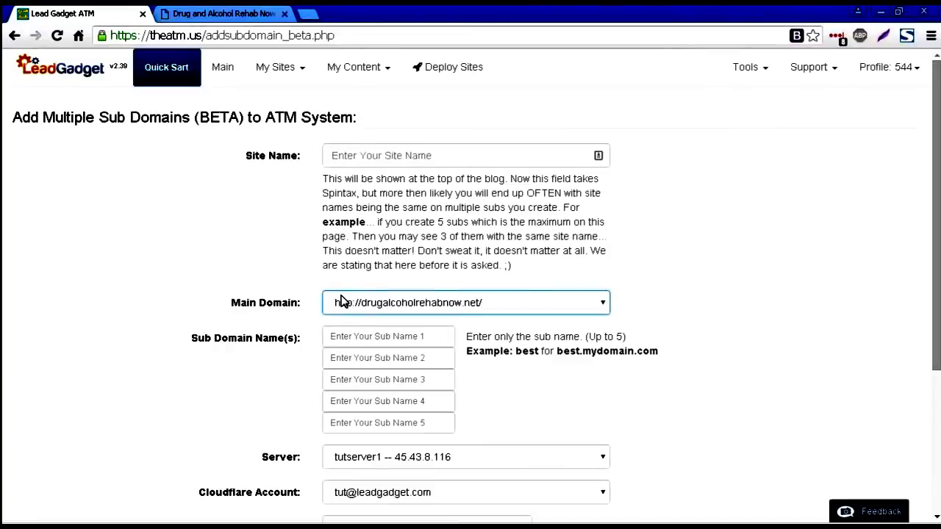
pyautogui.click(397, 159)
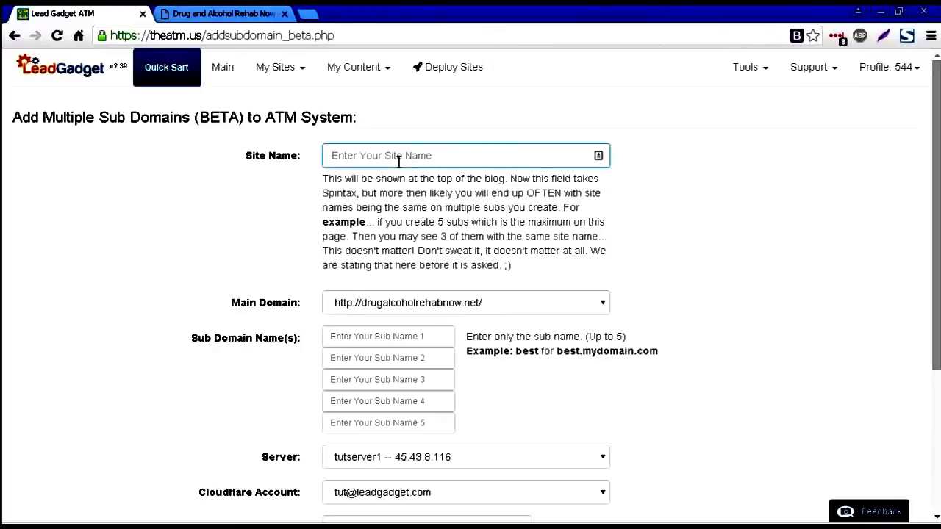
pyautogui.write('Drug and Alcohol Rehab Now')
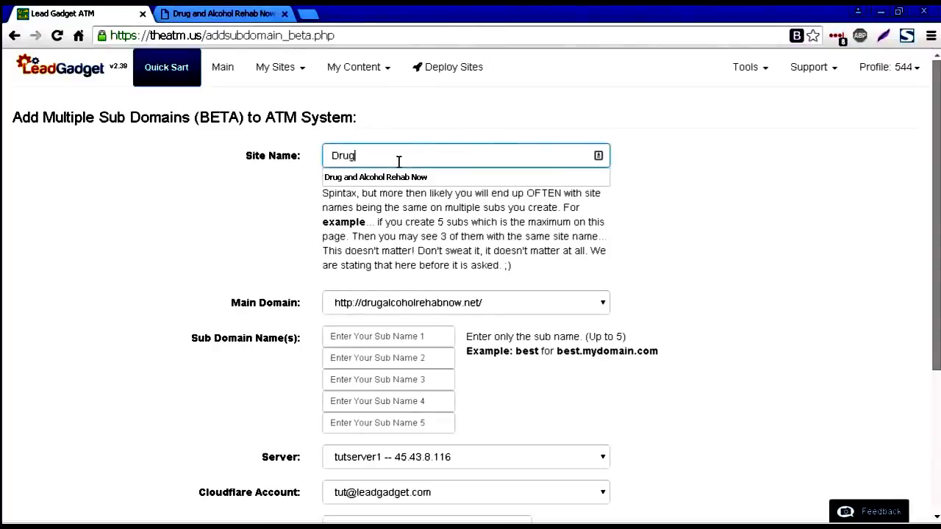
pyautogui.click(351, 181)
# Enter the subdomain names a, b, c, d and e in the five Sub Name boxes.
pyautogui.click(367, 338)
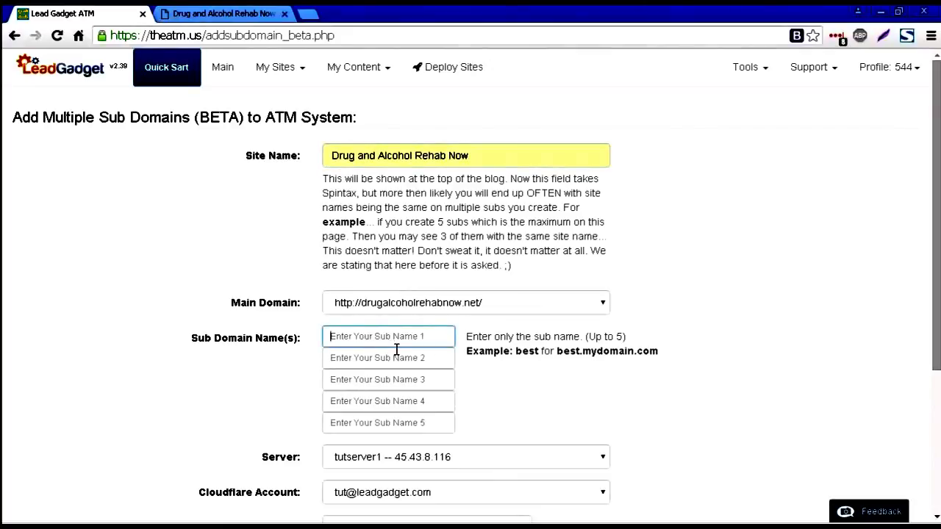
pyautogui.write('aa')
pyautogui.press('Down')
pyautogui.press('Up')
pyautogui.press('BackSpace')
pyautogui.click(360, 358)
pyautogui.write('b')
pyautogui.click(410, 380)
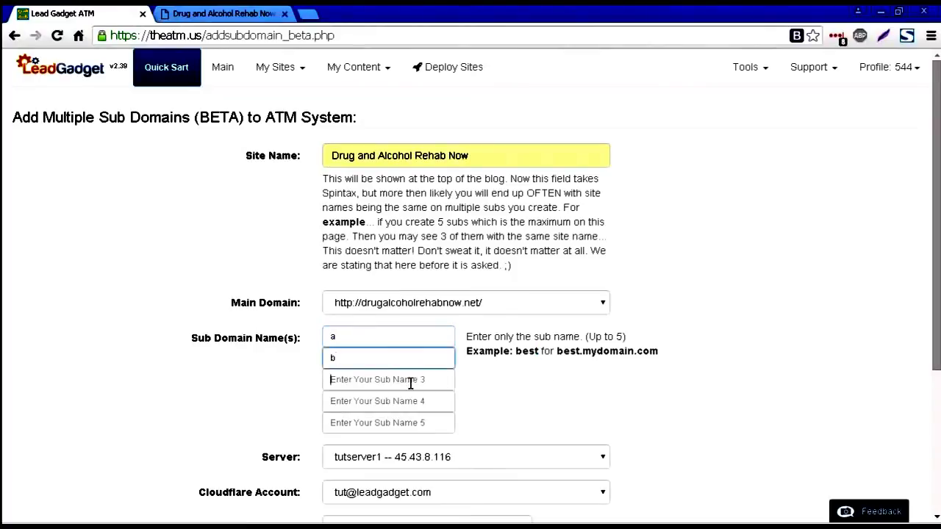
pyautogui.write('c')
pyautogui.click(402, 401)
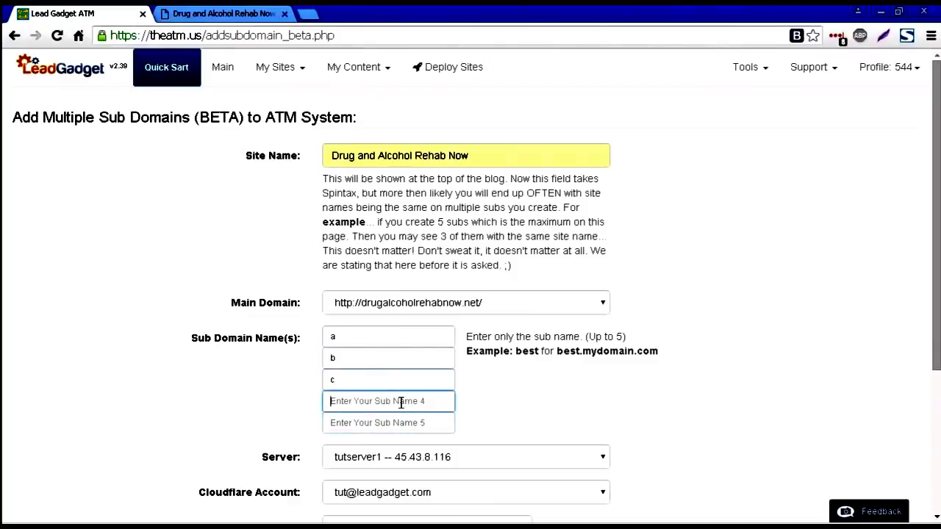
pyautogui.write('d')
pyautogui.click(387, 424)
pyautogui.write('e')
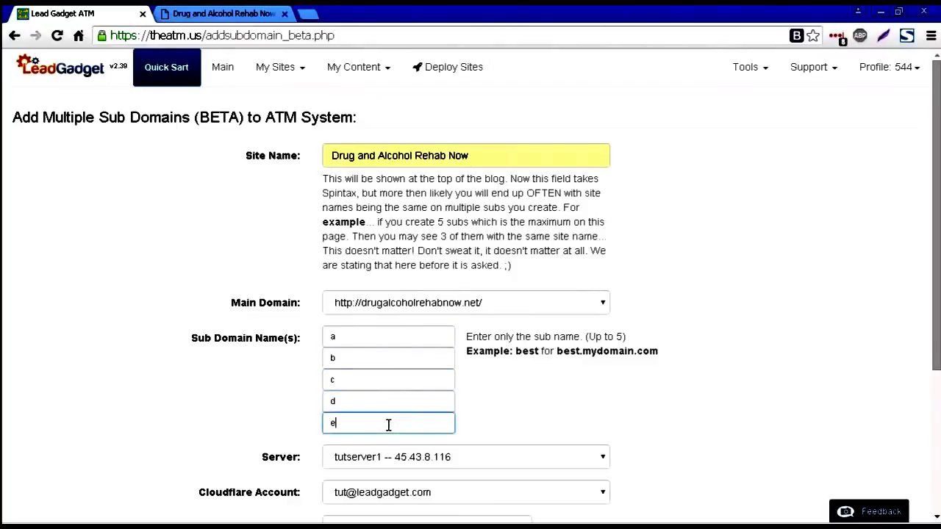
pyautogui.scroll(-3, 823, 246)
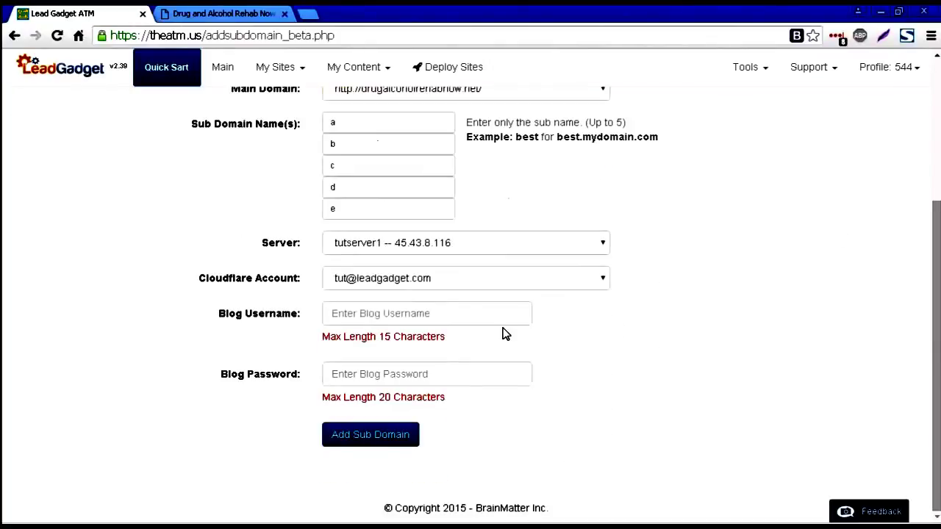
# Fill in the blog username and the blog password.
pyautogui.click(467, 312)
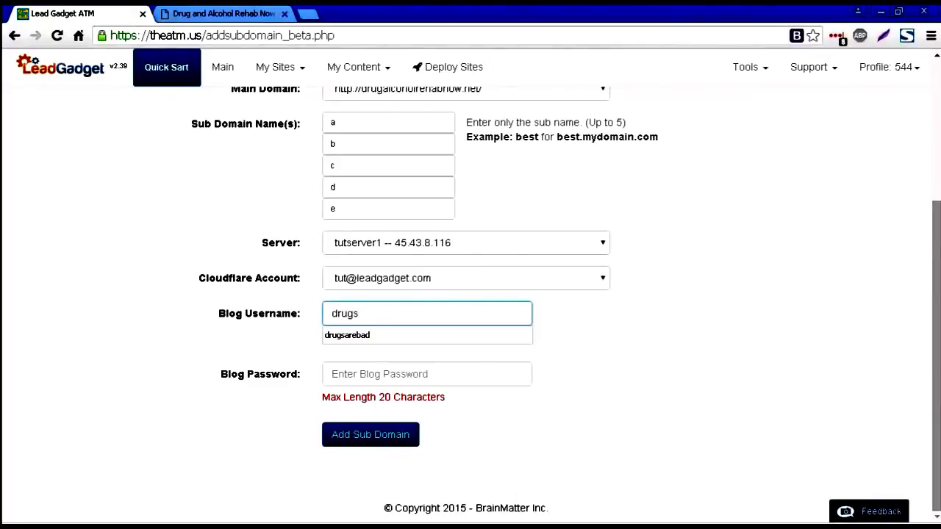
pyautogui.press('Down')
pyautogui.press('Return')
pyautogui.click(401, 376)
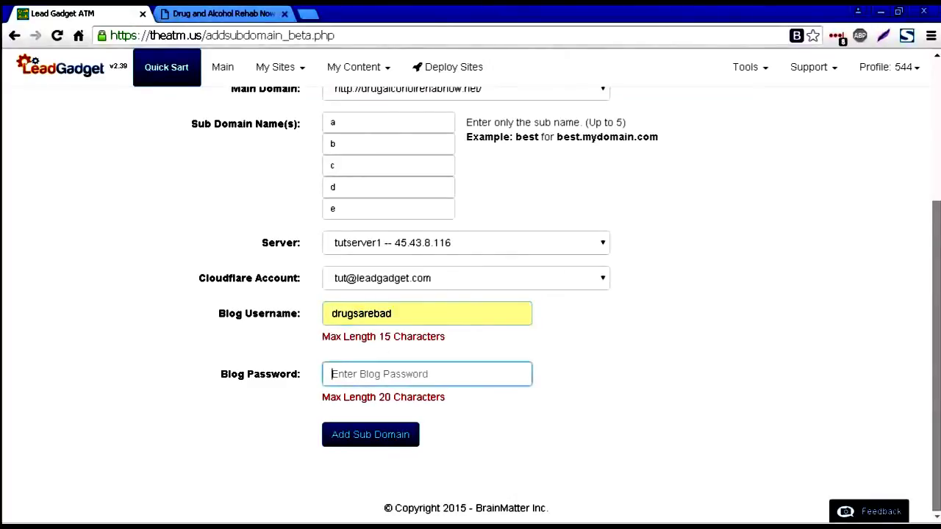
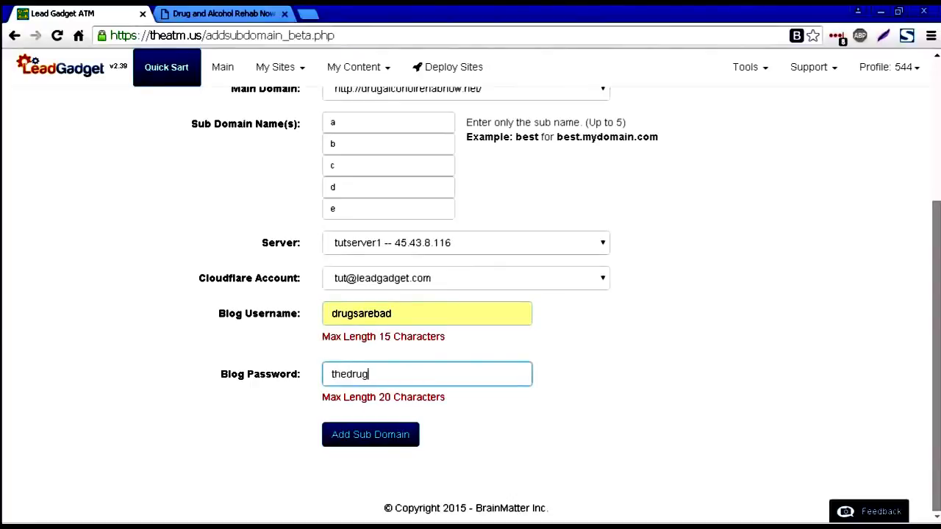
pyautogui.scroll(3, 78, 378)
pyautogui.scroll(-1, 103, 347)
pyautogui.scroll(-2, 103, 347)
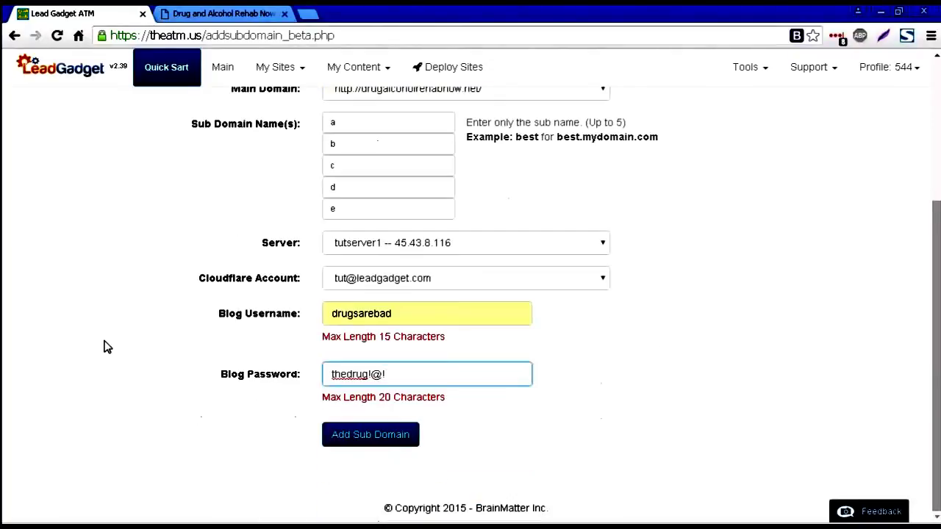
# Add the five subdomains and view them, site IDs 32773–32777, in All Sites.
pyautogui.click(369, 440)
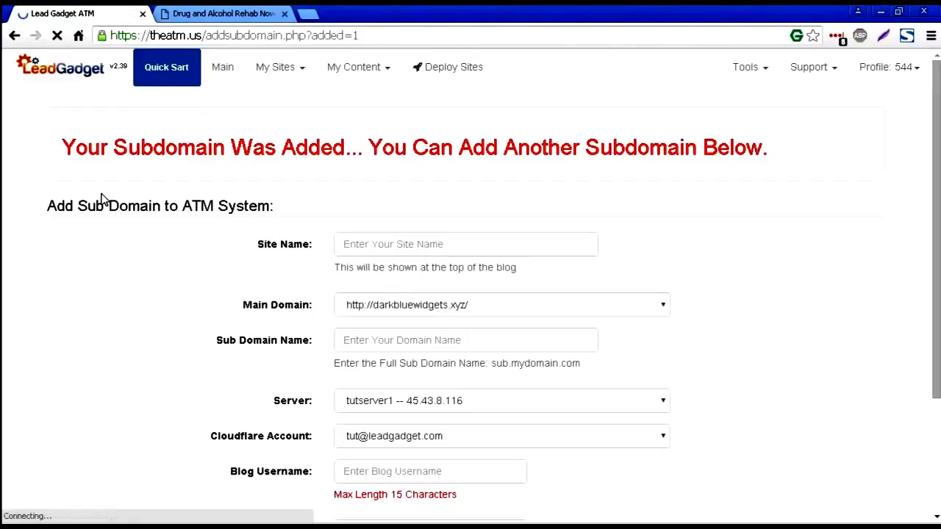
pyautogui.click(271, 72)
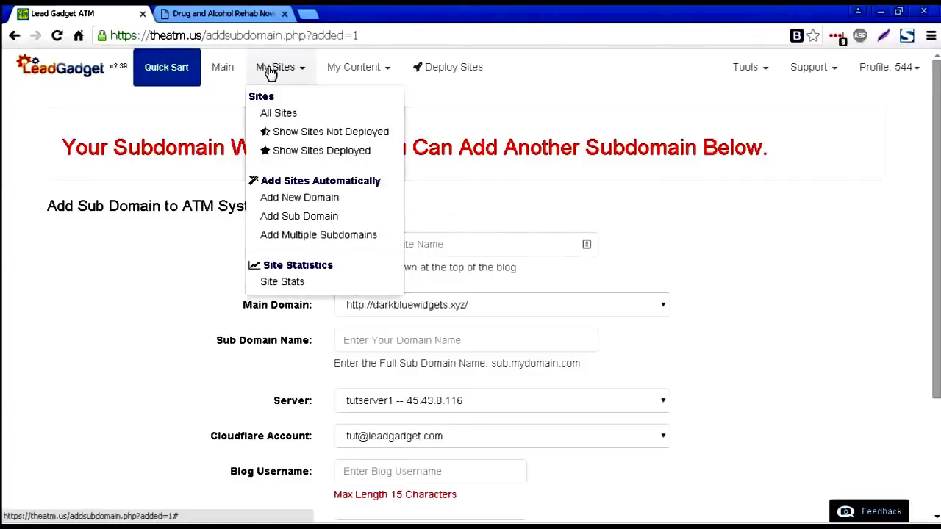
pyautogui.click(291, 116)
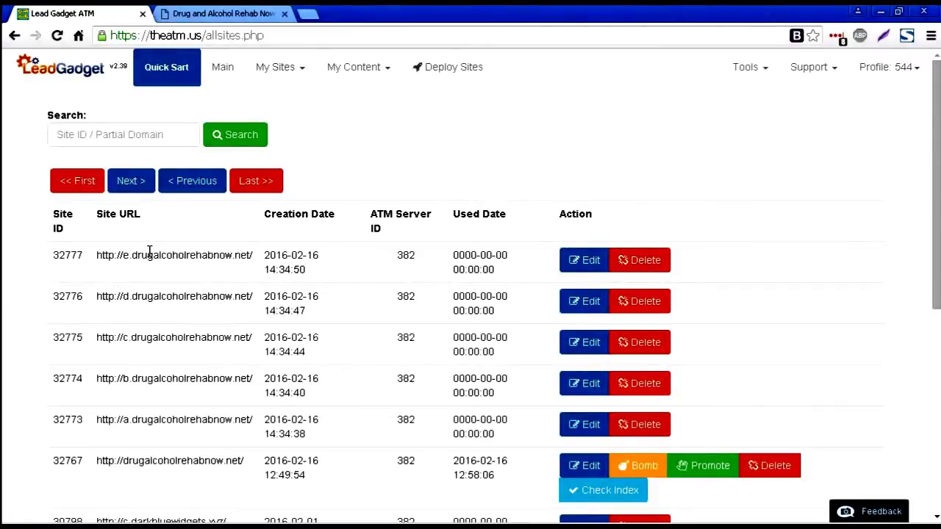
# Open e.drugalcoholrehabnow.net in a new tab and return to the sites list.
pyautogui.tripleClick(100, 252)
pyautogui.rightClick(117, 254)
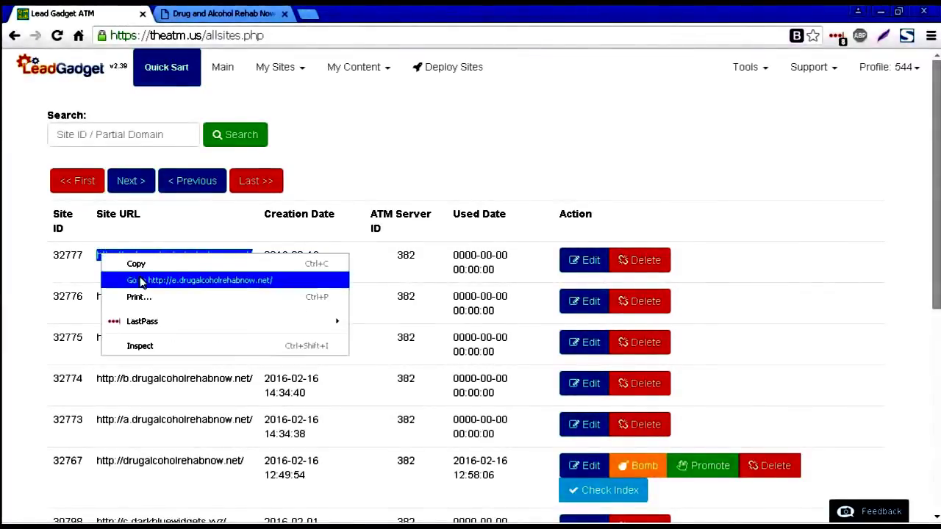
pyautogui.click(141, 278)
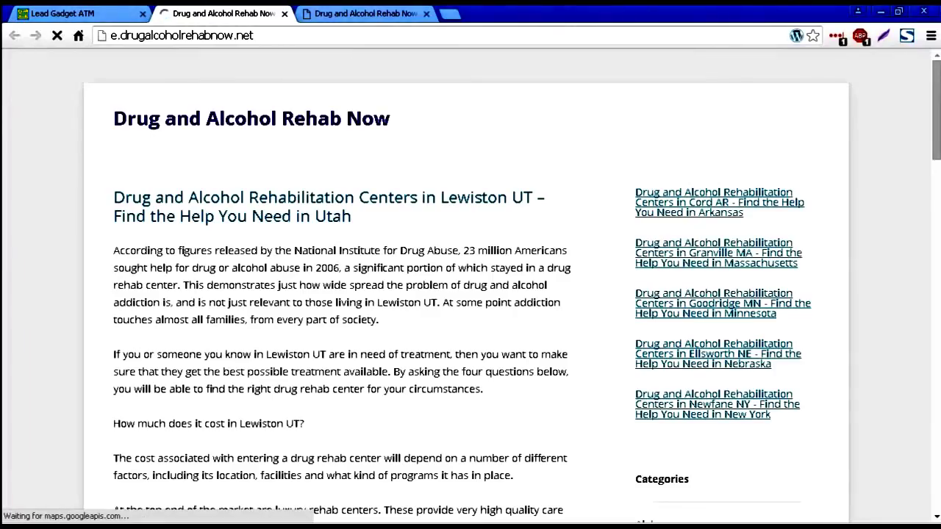
pyautogui.click(127, 12)
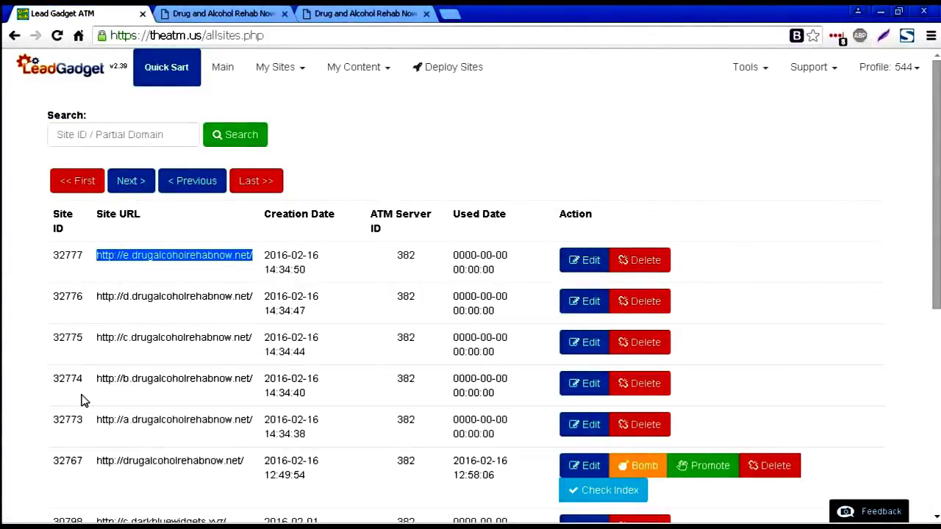
# Open b.drugalcoholrehabnow.net's ServerPilot placeholder page in a new tab, then return to the list.
pyautogui.moveTo(95, 382); pyautogui.dragTo(253, 378)
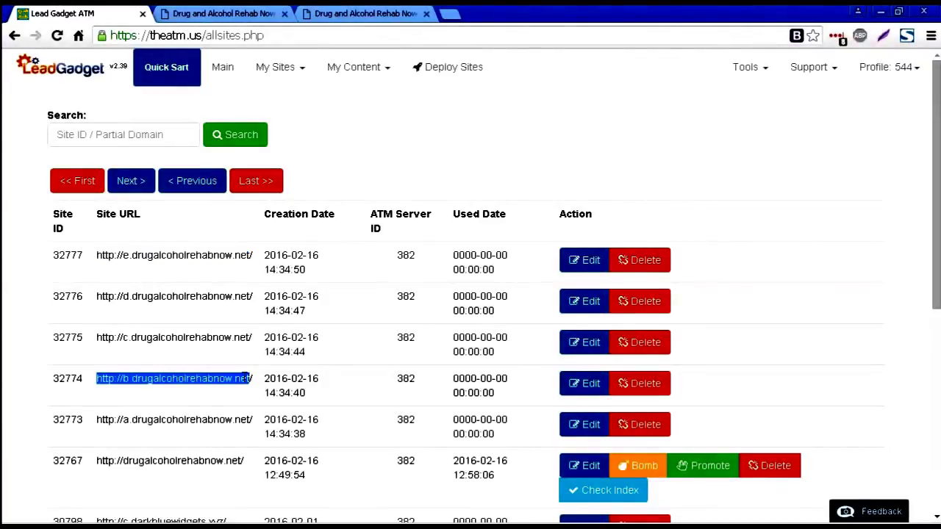
pyautogui.rightClick(244, 382)
pyautogui.click(280, 403)
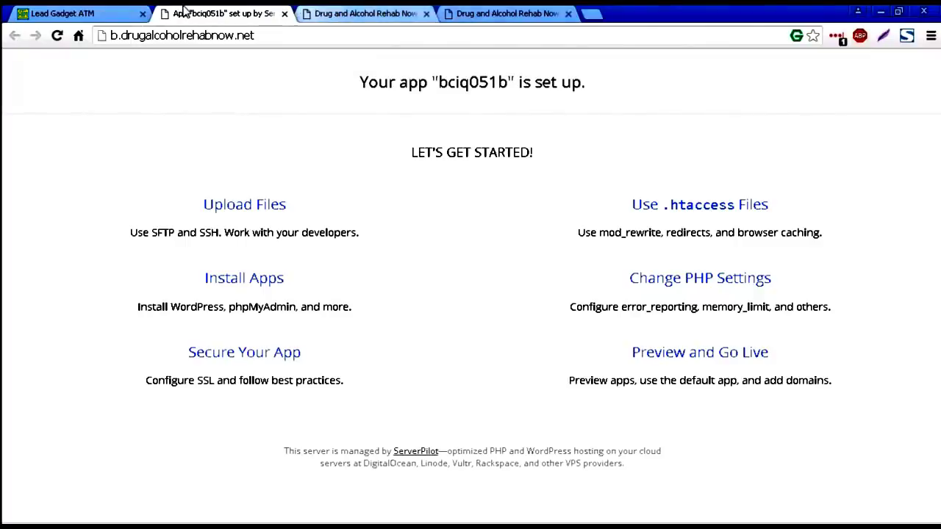
pyautogui.click(66, 13)
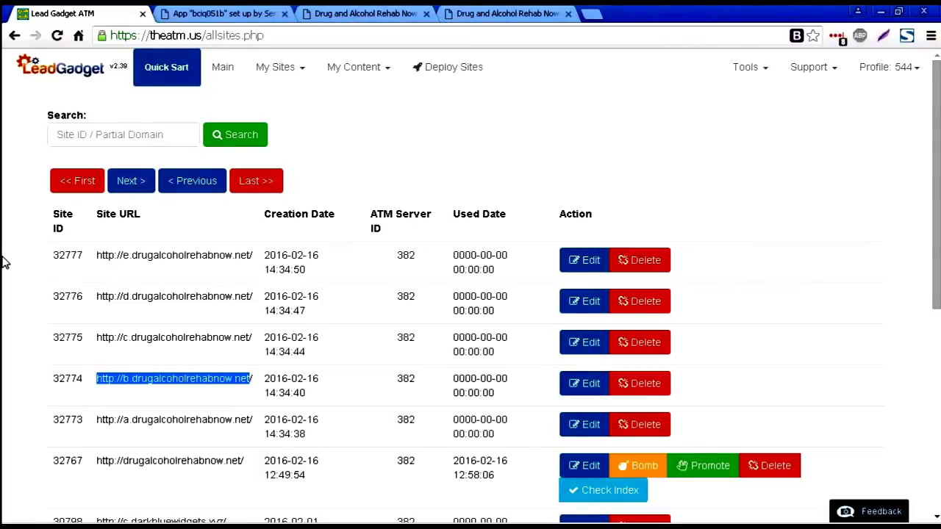
# Show the All Content list containing rehab spintax article 33177.
pyautogui.scroll(-4, 10, 225)
pyautogui.scroll(4, 19, 227)
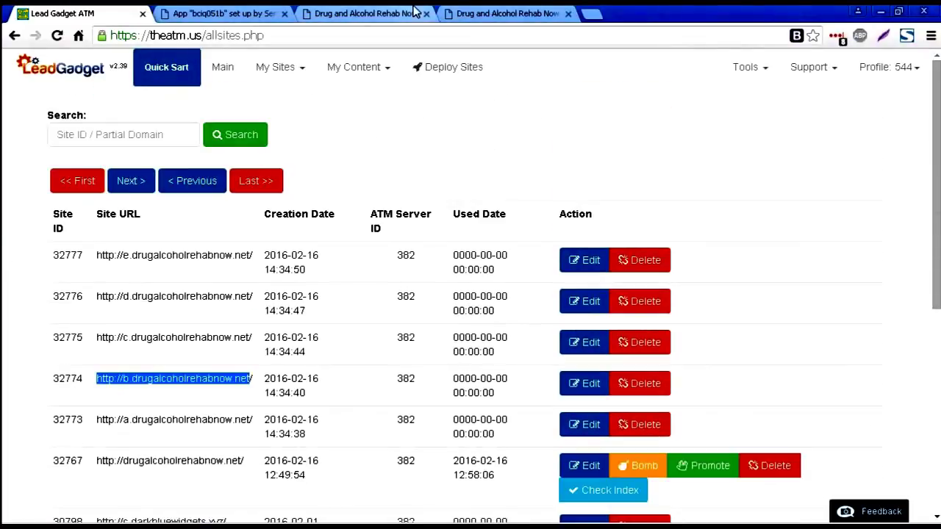
pyautogui.click(274, 70)
pyautogui.click(517, 109)
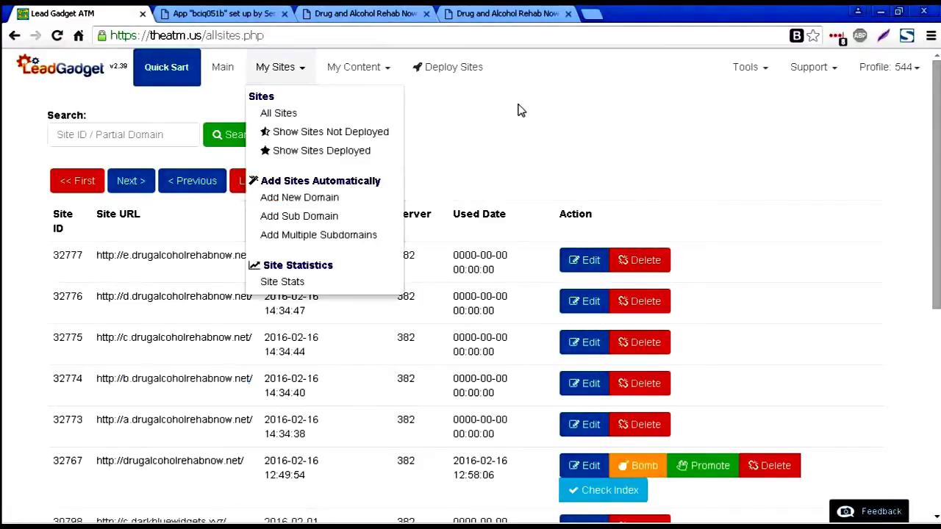
pyautogui.click(366, 70)
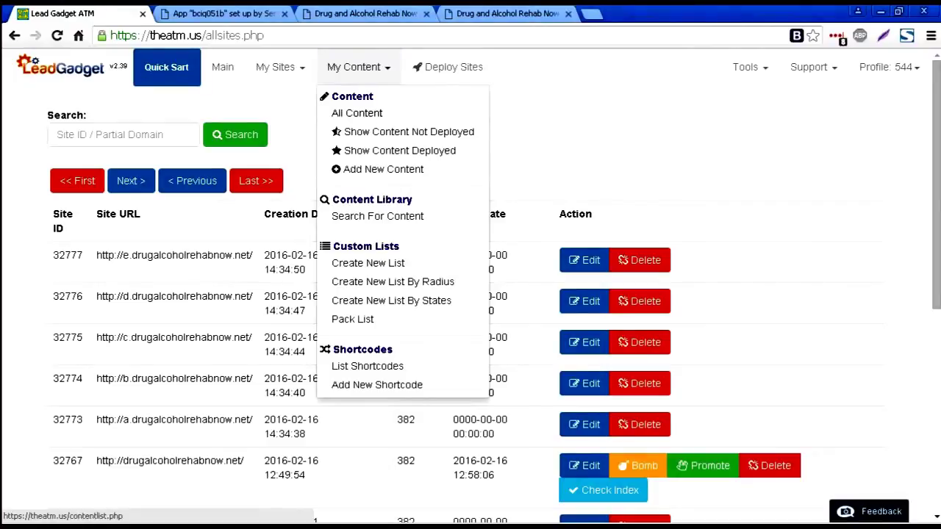
pyautogui.click(586, 121)
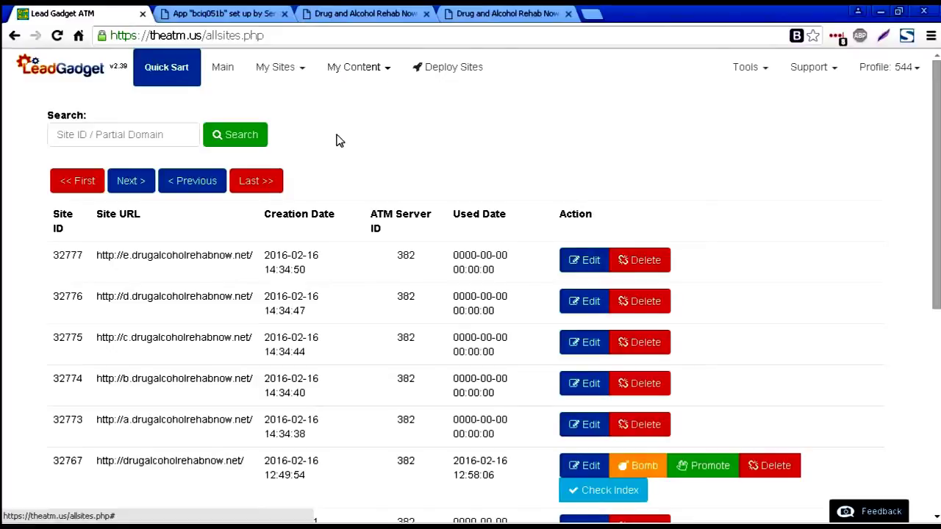
pyautogui.click(372, 72)
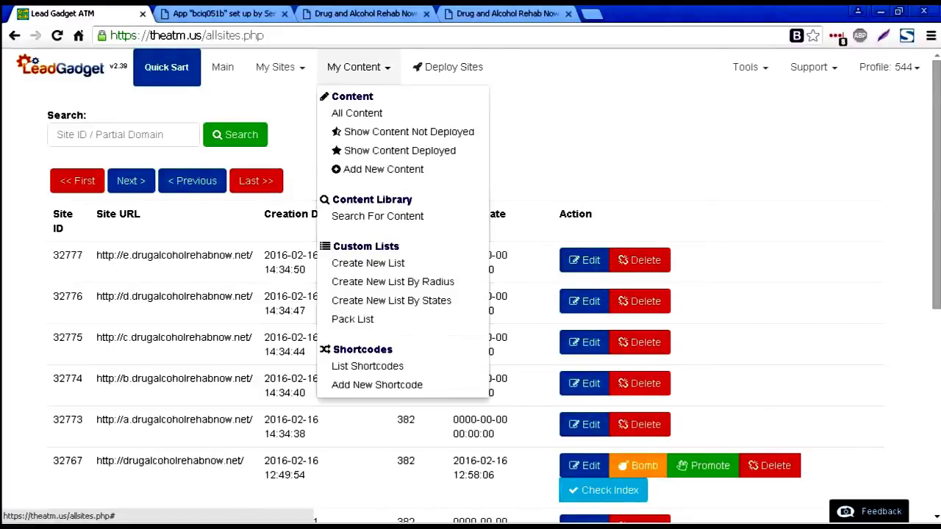
pyautogui.click(371, 112)
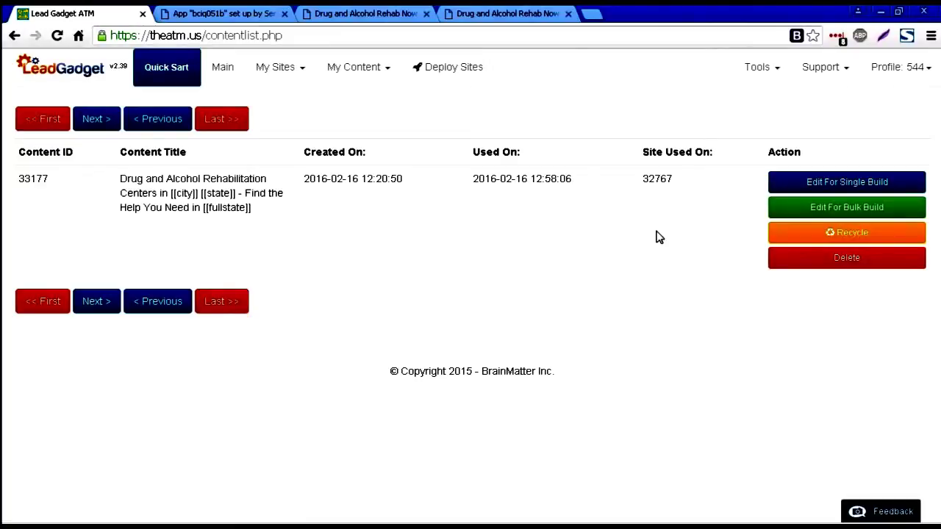
# Recycle article 33177, replacing the 'COPY OF - ' title prefix with 'Alcohol and Drug'.
pyautogui.click(848, 232)
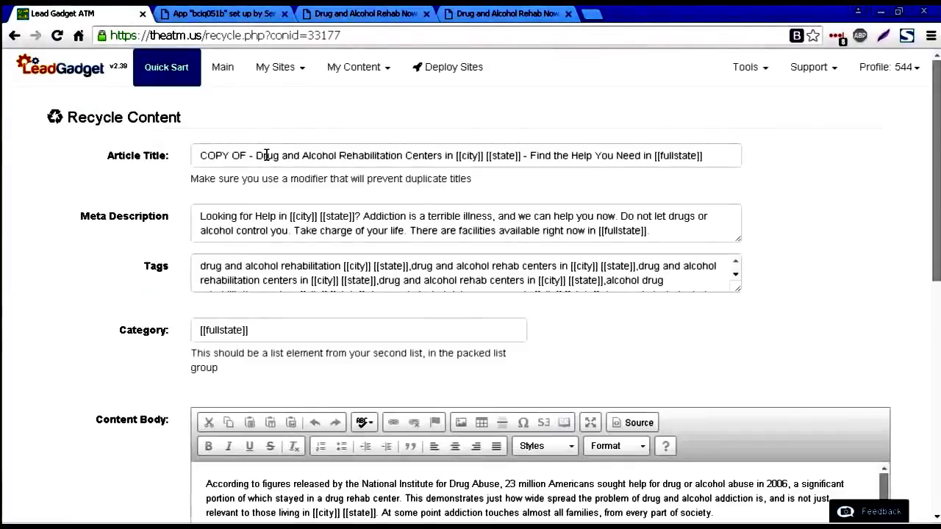
pyautogui.moveTo(259, 156); pyautogui.dragTo(138, 142)
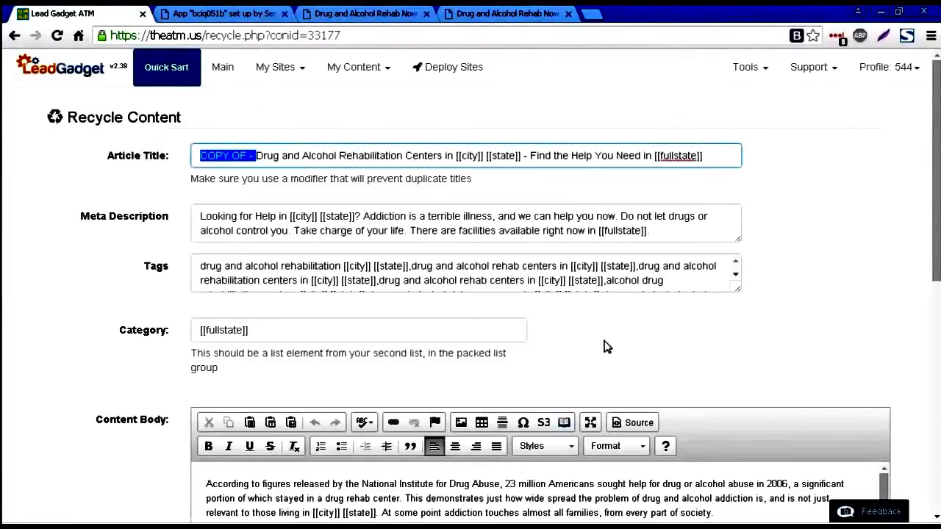
pyautogui.press('Delete')
pyautogui.write('Alcohol ')
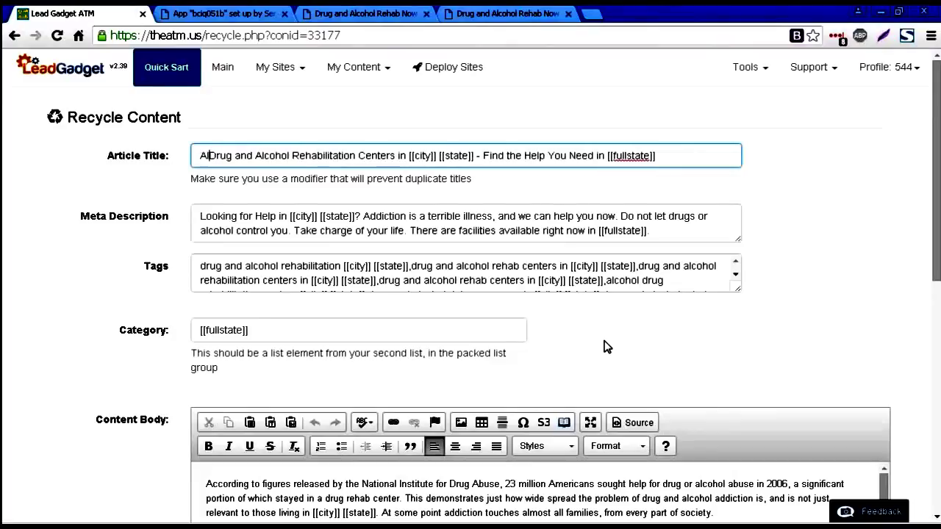
pyautogui.write('and Drug')
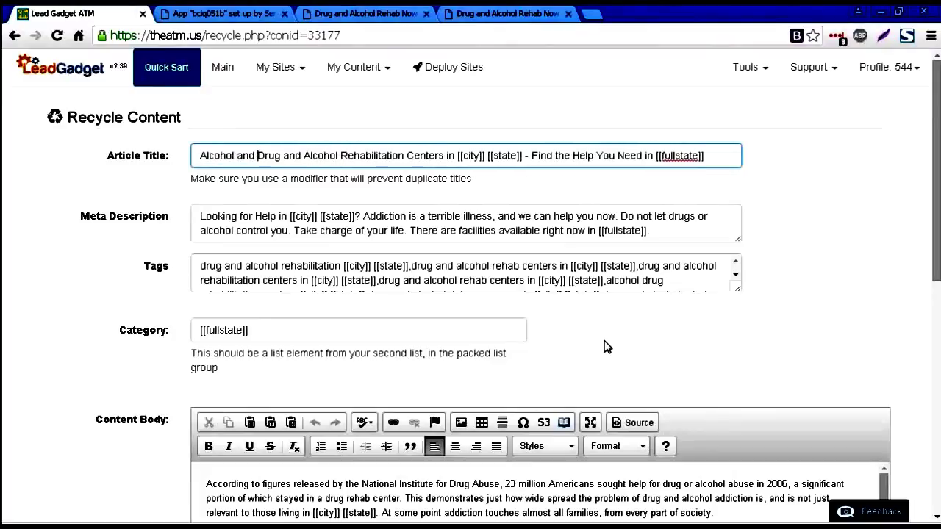
pyautogui.press('Delete')
pyautogui.press('Delete')
pyautogui.press('Delete')
pyautogui.press('Delete')
pyautogui.press('Delete')
pyautogui.press('Delete')
pyautogui.press('Delete')
pyautogui.press('Delete')
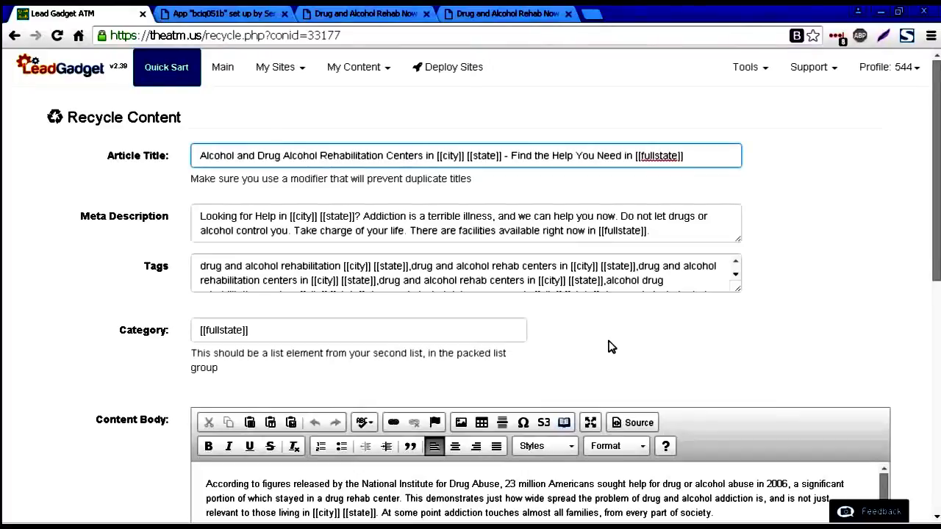
pyautogui.click(826, 224)
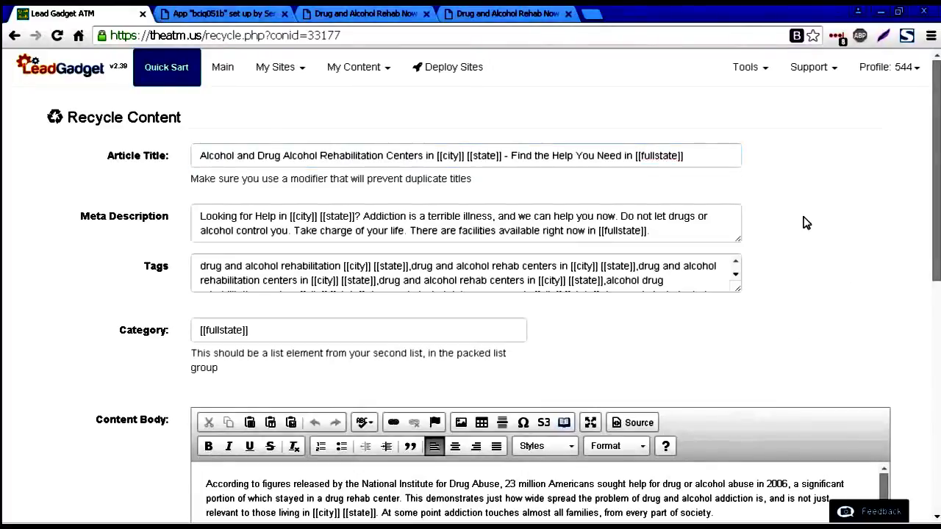
pyautogui.scroll(-1, 804, 219)
pyautogui.scroll(1, 804, 219)
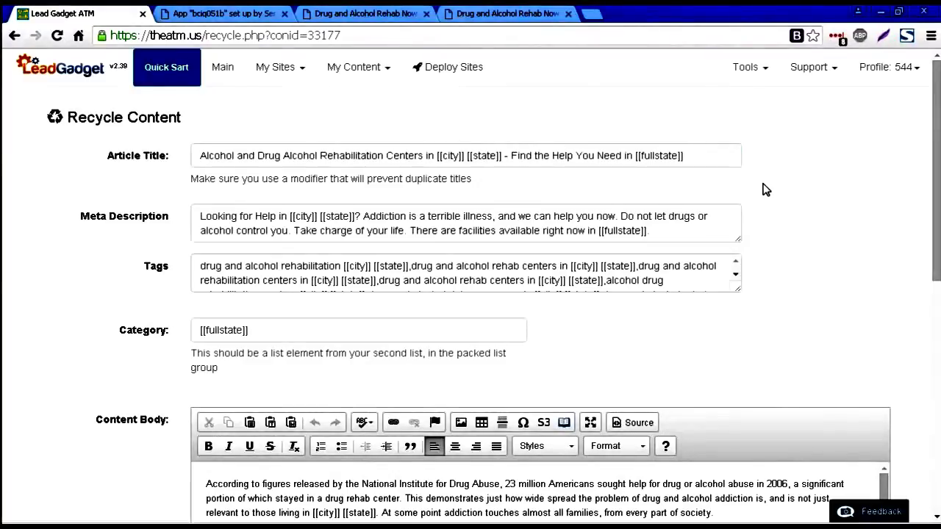
pyautogui.scroll(-6, 766, 188)
pyautogui.scroll(-6, 767, 183)
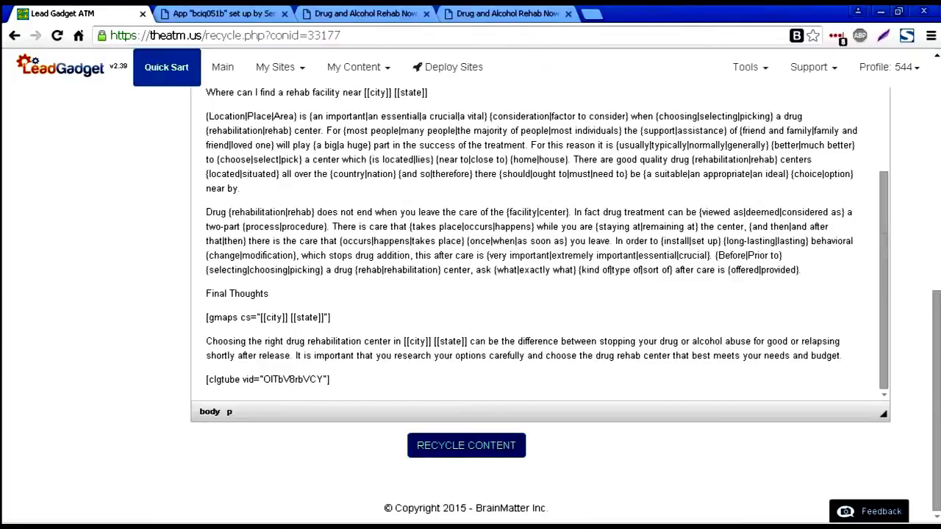
# Save the recycled article as new content 33196 and list all content.
pyautogui.click(464, 450)
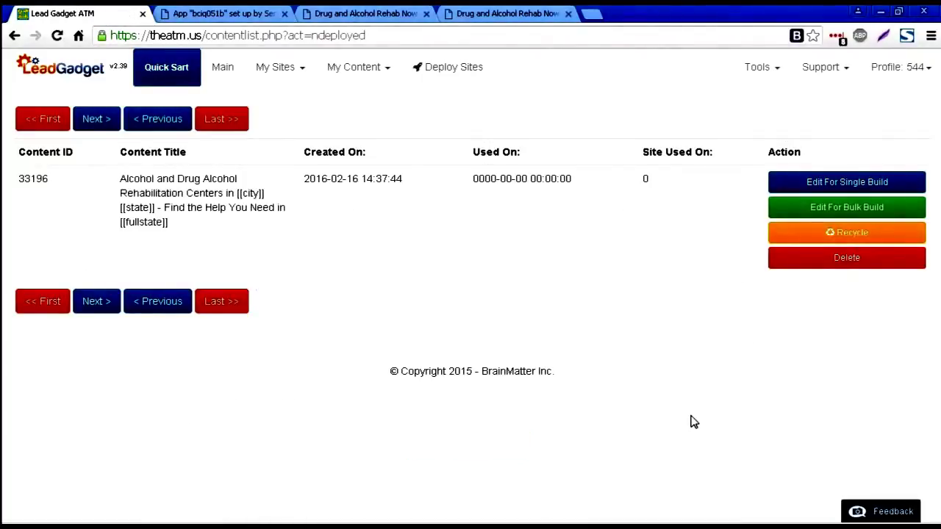
pyautogui.click(354, 67)
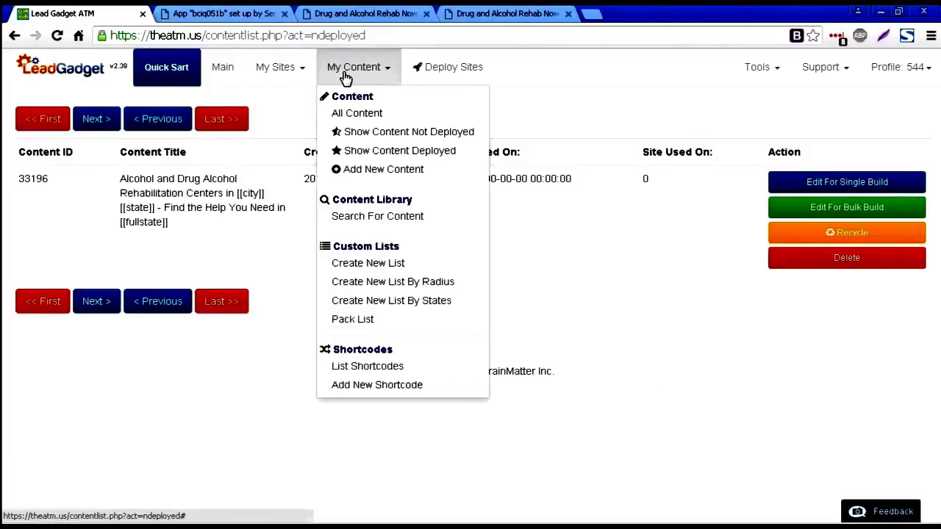
pyautogui.click(359, 116)
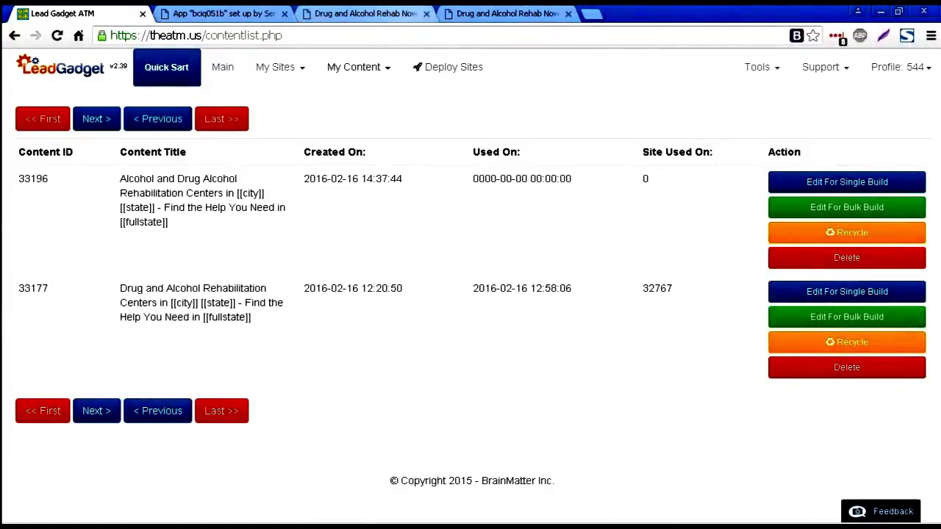
# Filter the content list to deployed items, then to not-deployed items.
pyautogui.click(379, 73)
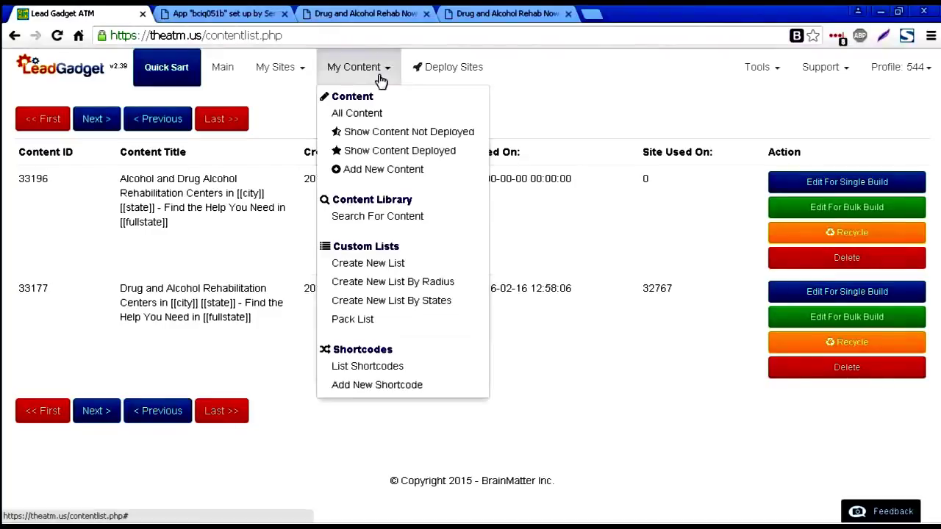
pyautogui.click(403, 153)
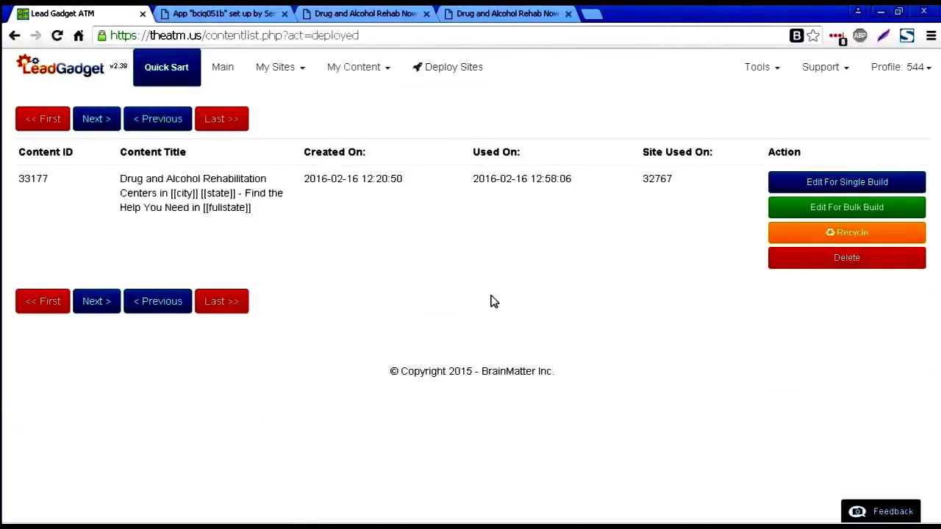
pyautogui.click(353, 74)
pyautogui.click(357, 133)
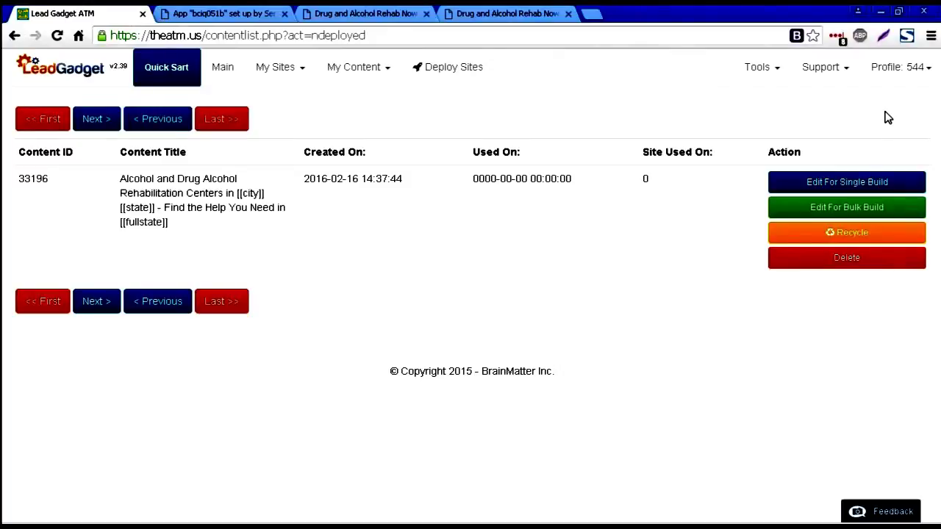
# Edit article 33196 for bulk build and choose [[usfullstate]] as its packed list.
pyautogui.click(847, 210)
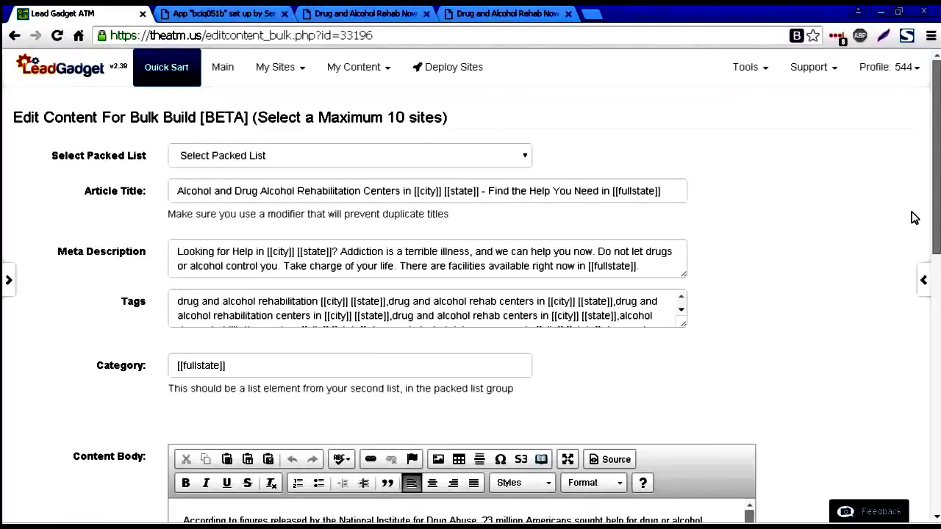
pyautogui.click(925, 284)
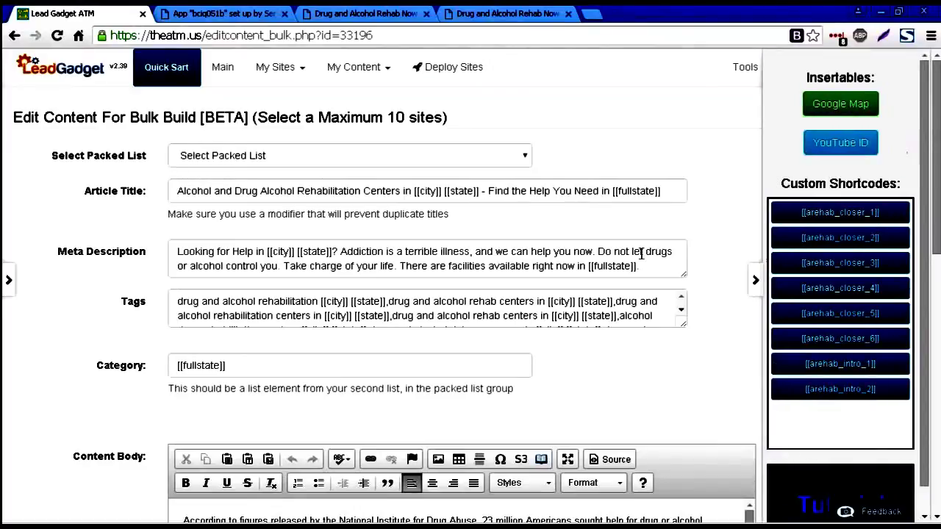
pyautogui.click(387, 156)
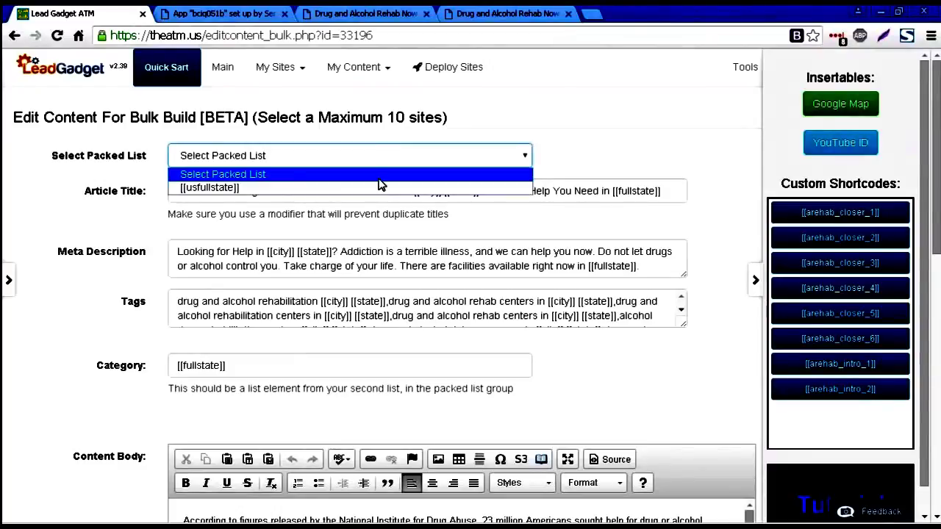
pyautogui.click(378, 188)
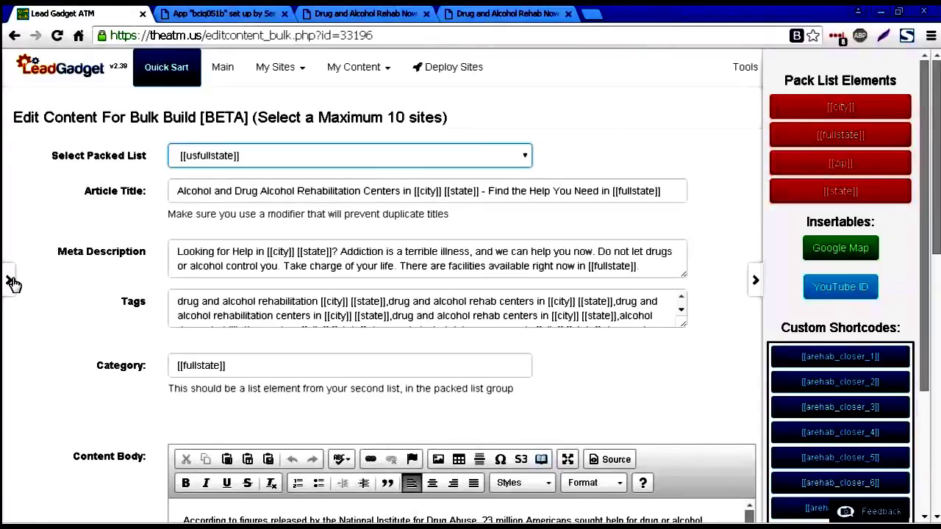
pyautogui.click(11, 282)
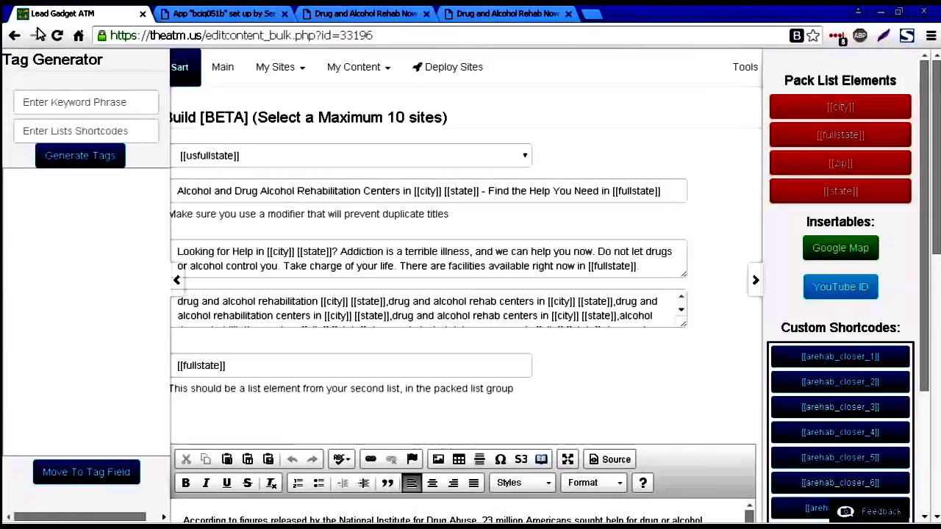
pyautogui.click(90, 102)
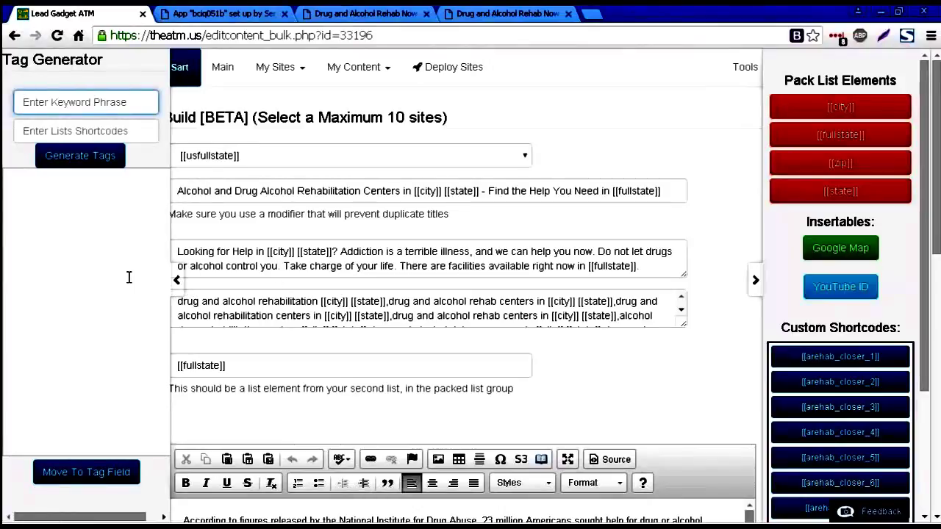
pyautogui.write('drug rehab')
pyautogui.click(70, 123)
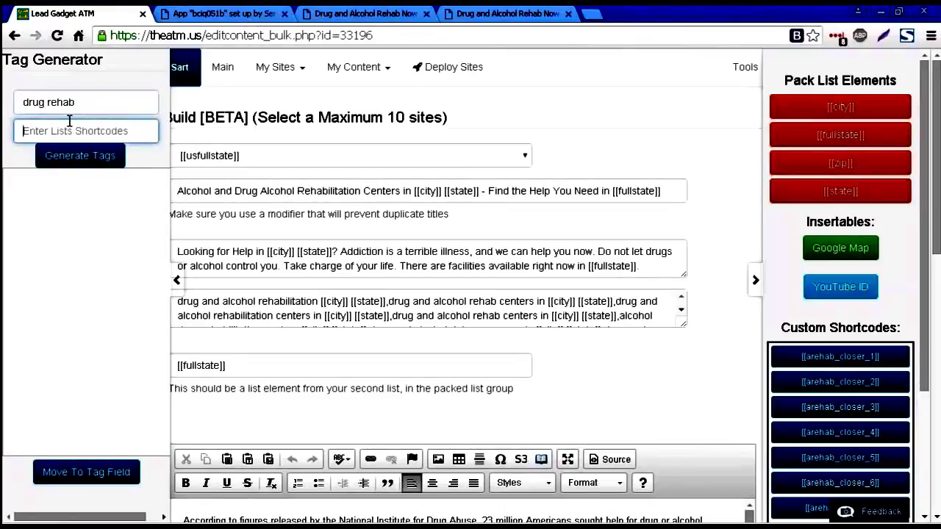
pyautogui.write('[[city]] [[')
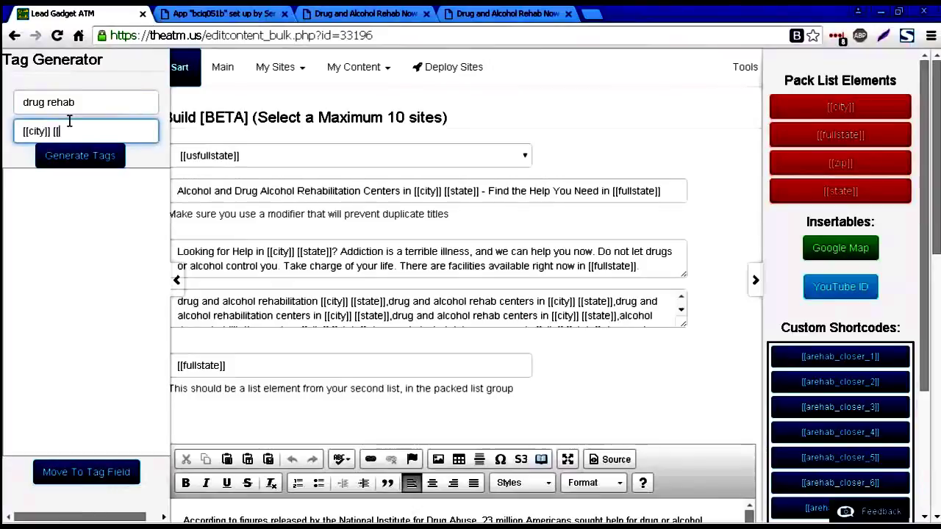
pyautogui.write('state]]')
pyautogui.click(94, 163)
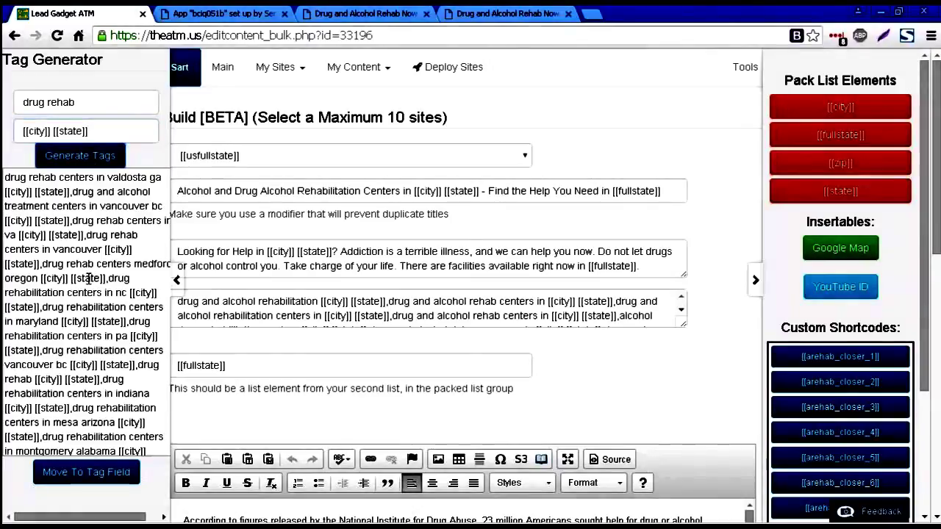
pyautogui.scroll(-2, 85, 253)
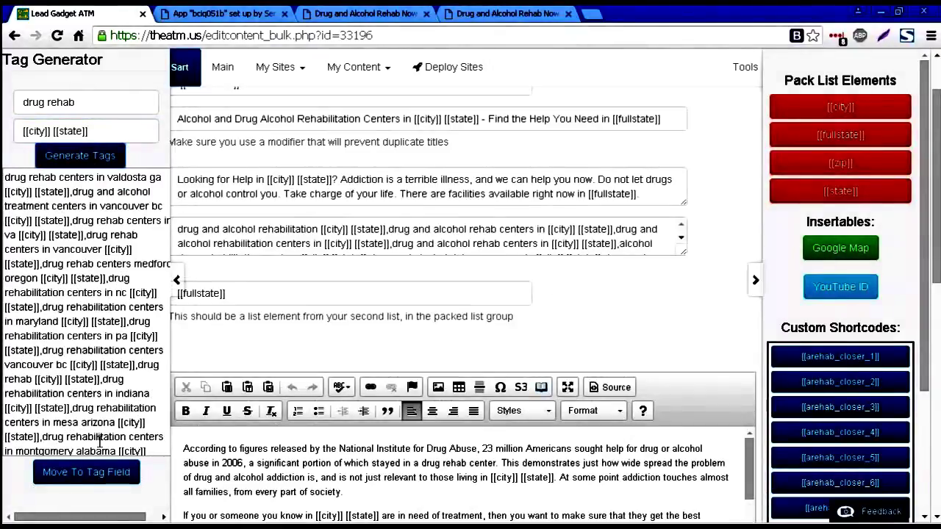
pyautogui.click(178, 281)
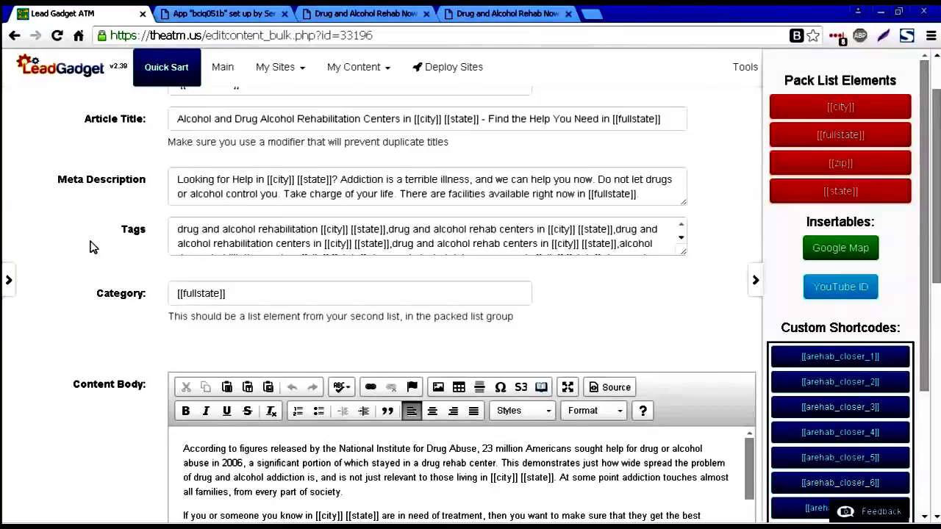
pyautogui.scroll(-2, 119, 235)
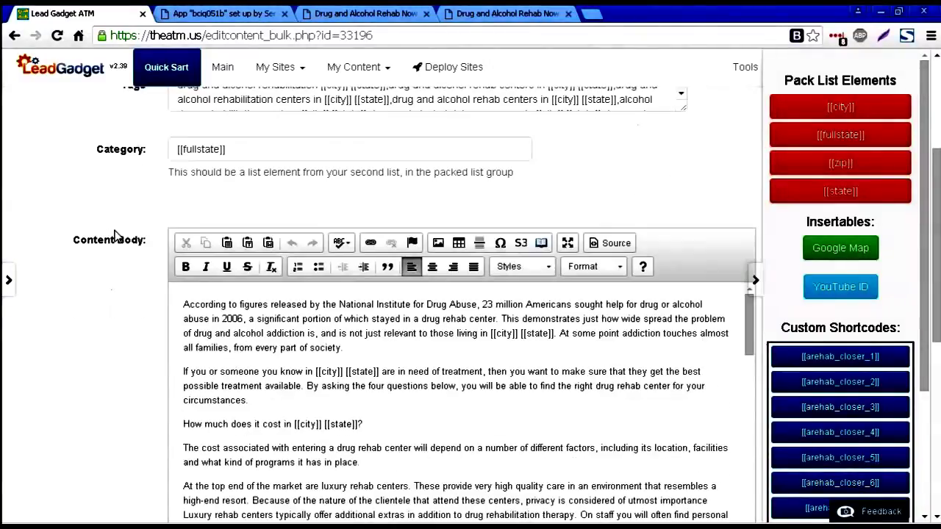
pyautogui.scroll(-2, 121, 237)
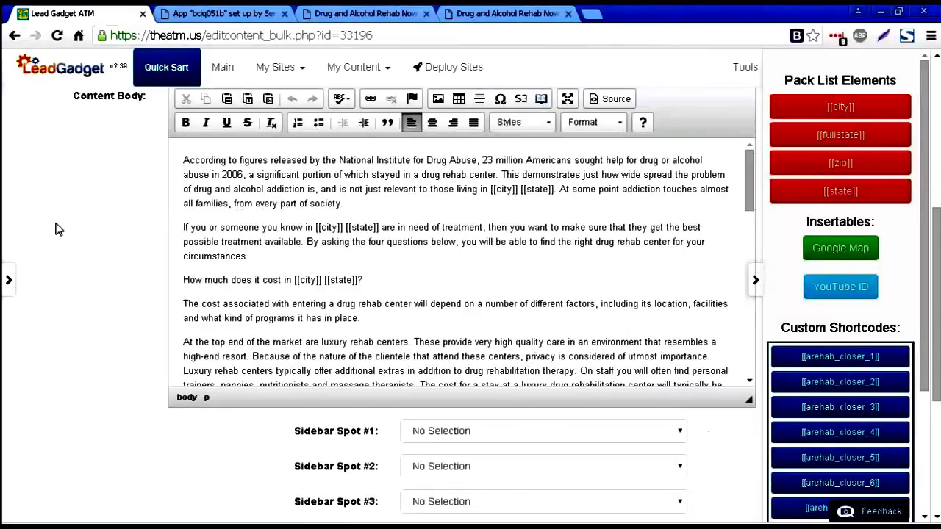
pyautogui.scroll(1, 70, 228)
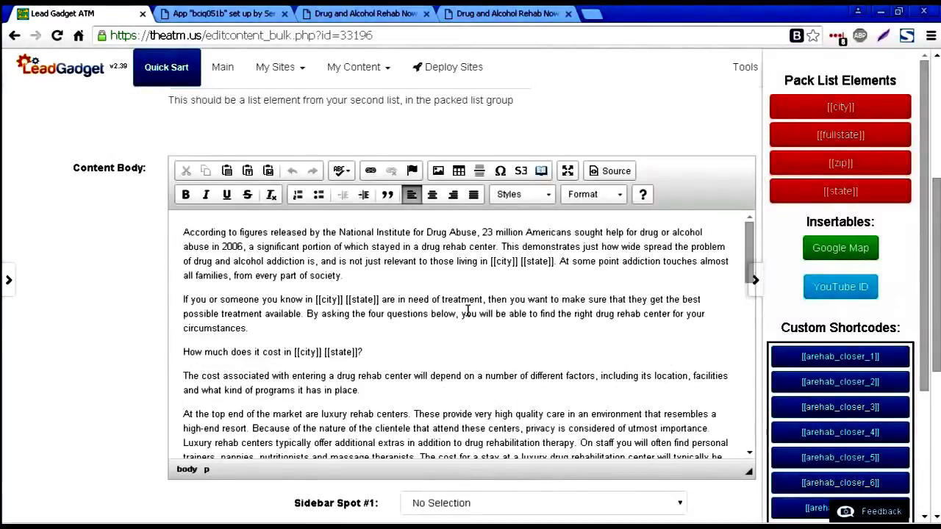
pyautogui.scroll(-10, 468, 310)
pyautogui.scroll(-4, 467, 310)
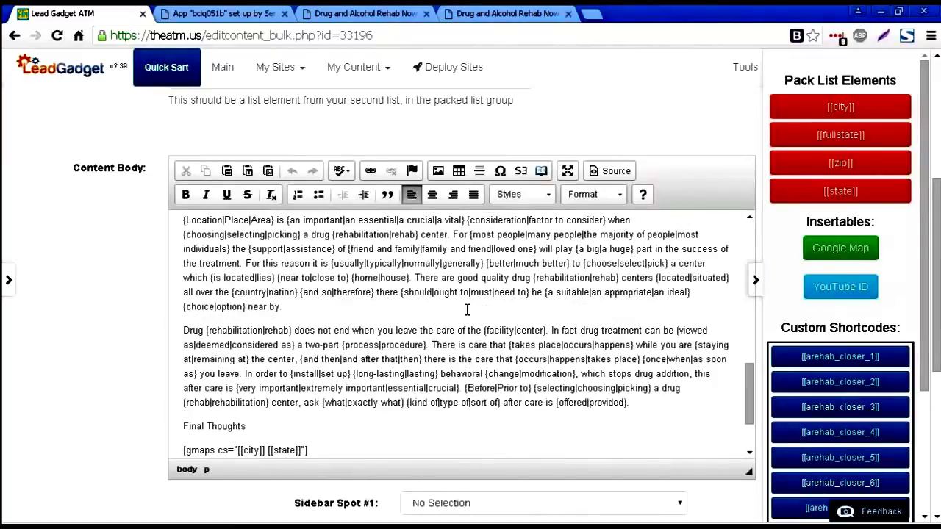
pyautogui.scroll(-5, 467, 311)
pyautogui.scroll(15, 411, 328)
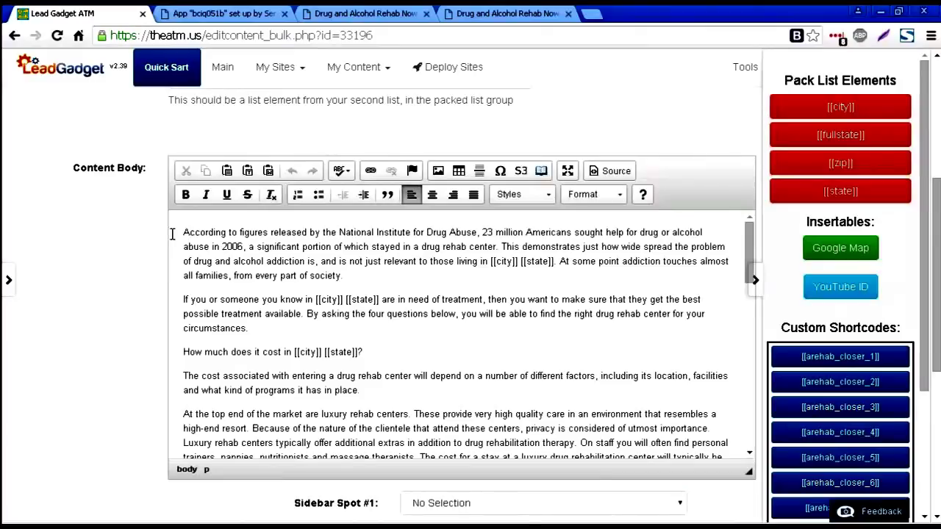
pyautogui.scroll(-5, 288, 302)
pyautogui.scroll(-3, 288, 301)
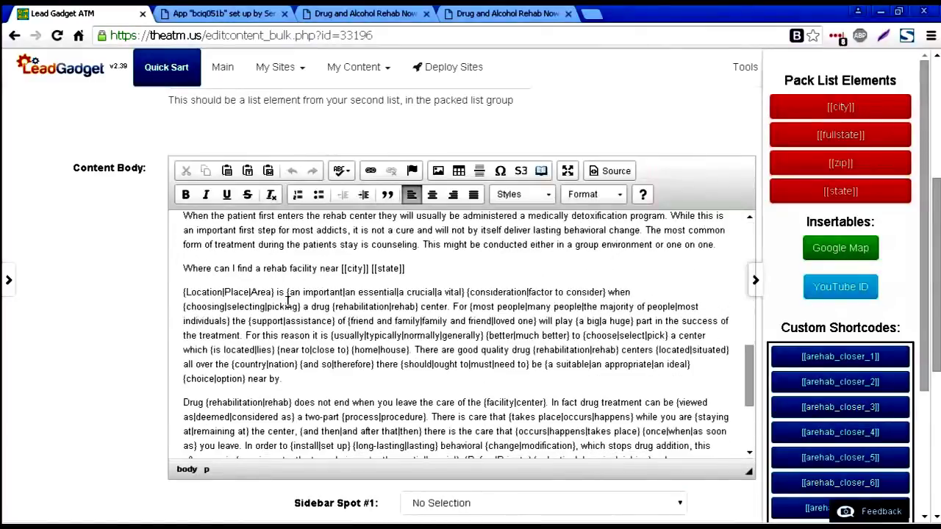
pyautogui.moveTo(321, 381); pyautogui.dragTo(164, 294)
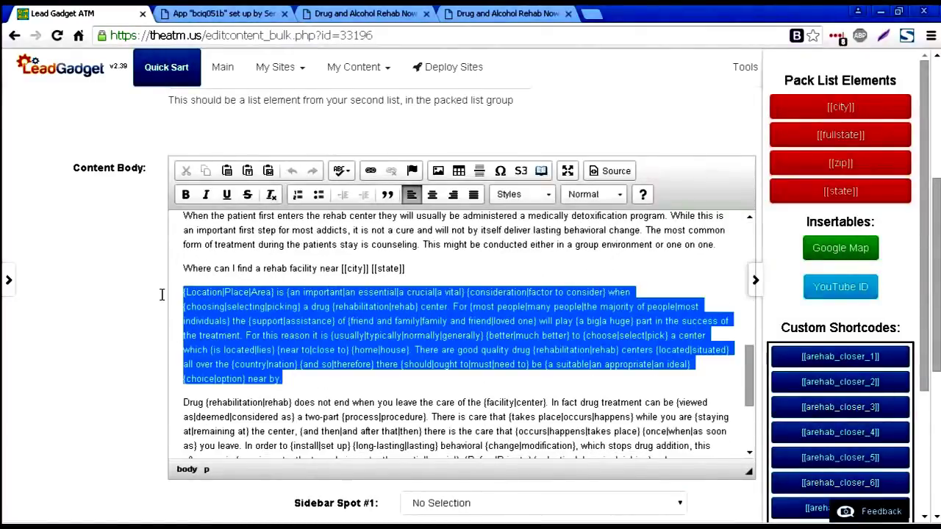
pyautogui.click(315, 308)
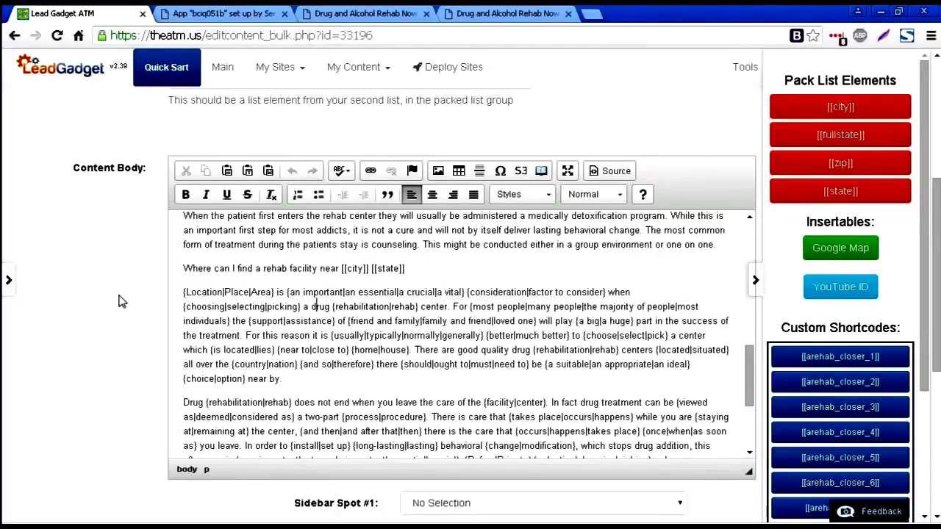
pyautogui.scroll(6, 467, 280)
pyautogui.scroll(8, 467, 279)
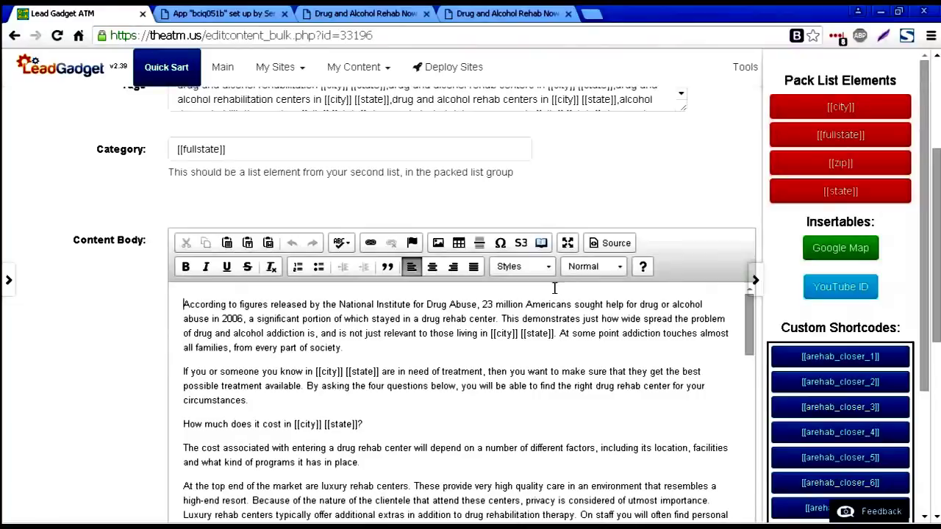
pyautogui.click(439, 243)
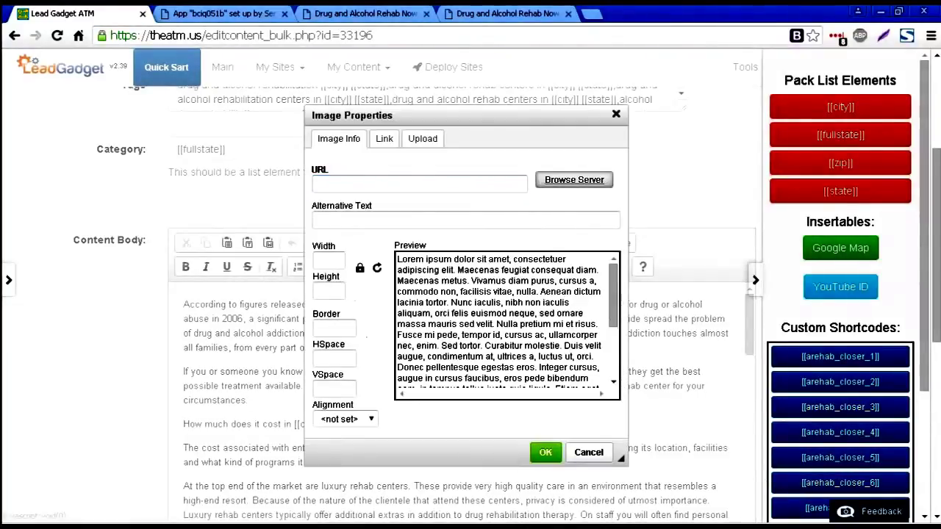
# Insert the server's nursing n1-150x150 photo with HSpace and VSpace 10, aligned left.
pyautogui.click(574, 179)
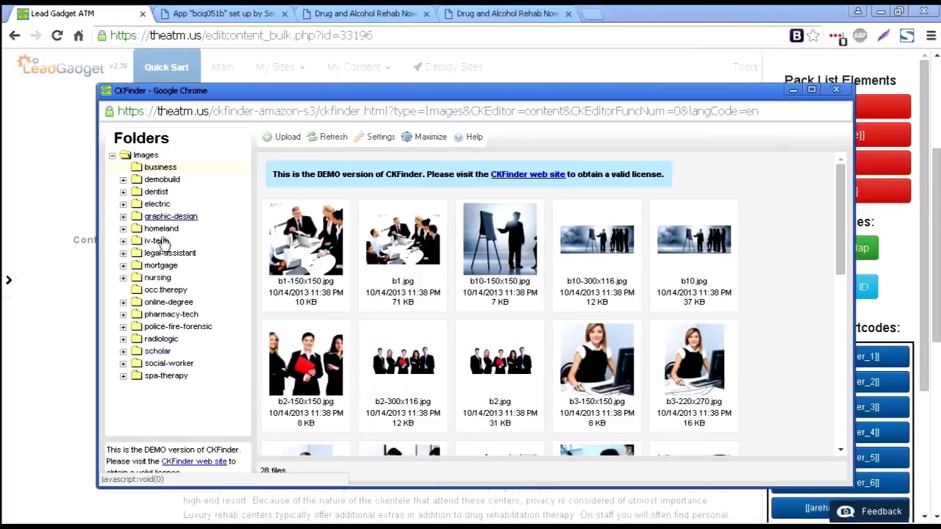
pyautogui.click(158, 277)
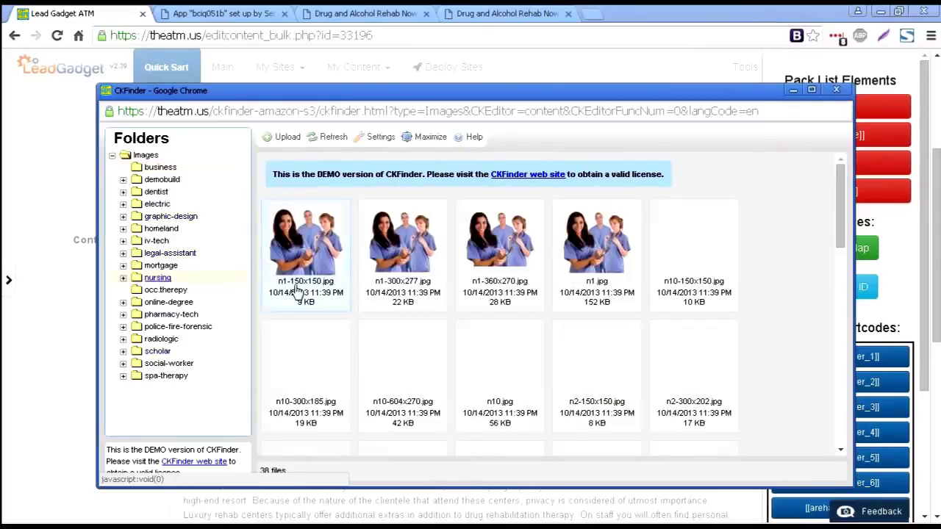
pyautogui.doubleClick(306, 239)
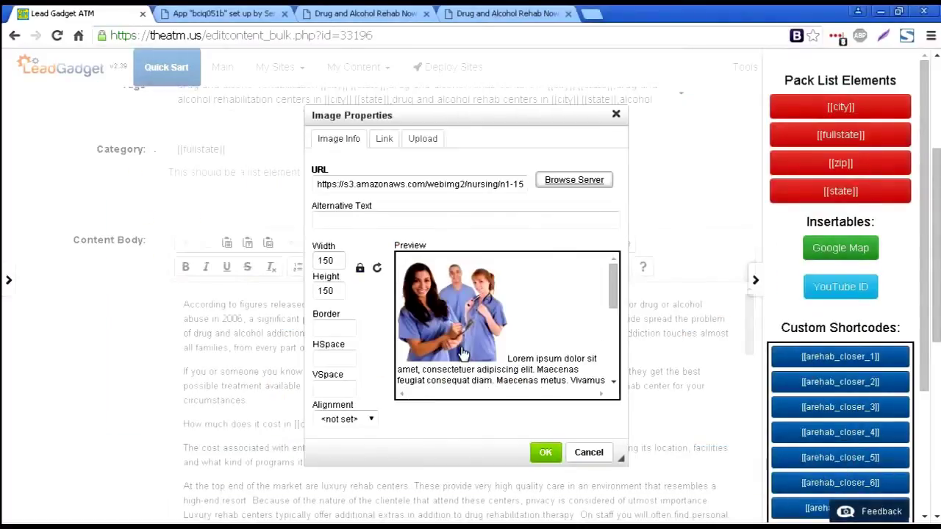
pyautogui.click(341, 359)
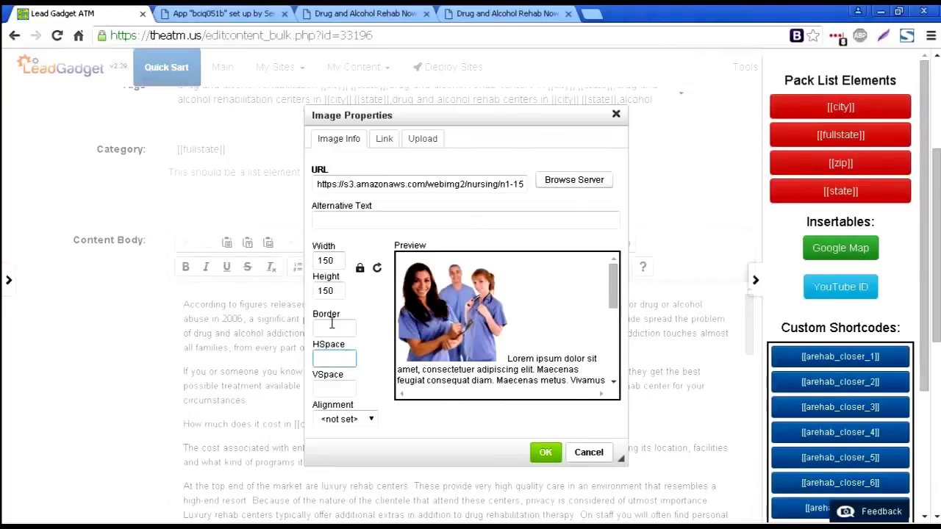
pyautogui.write('10')
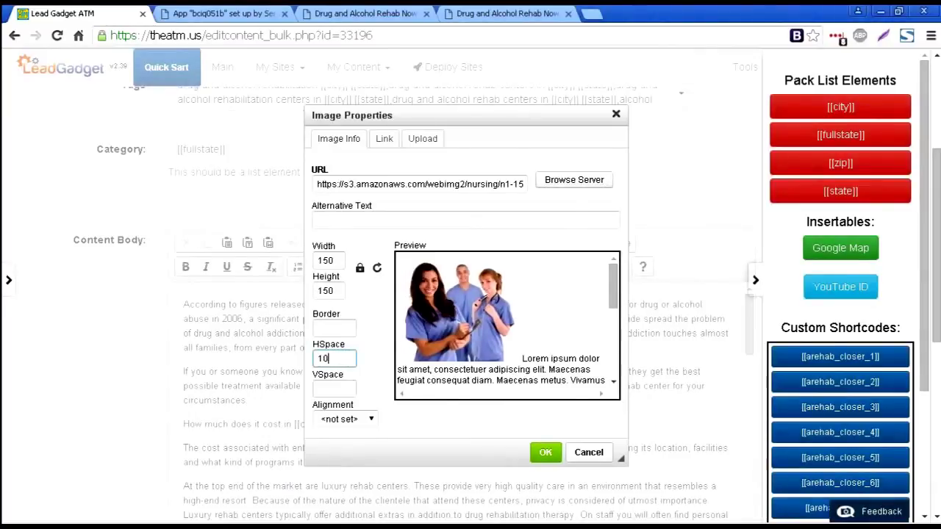
pyautogui.click(329, 389)
pyautogui.write('10')
pyautogui.click(346, 419)
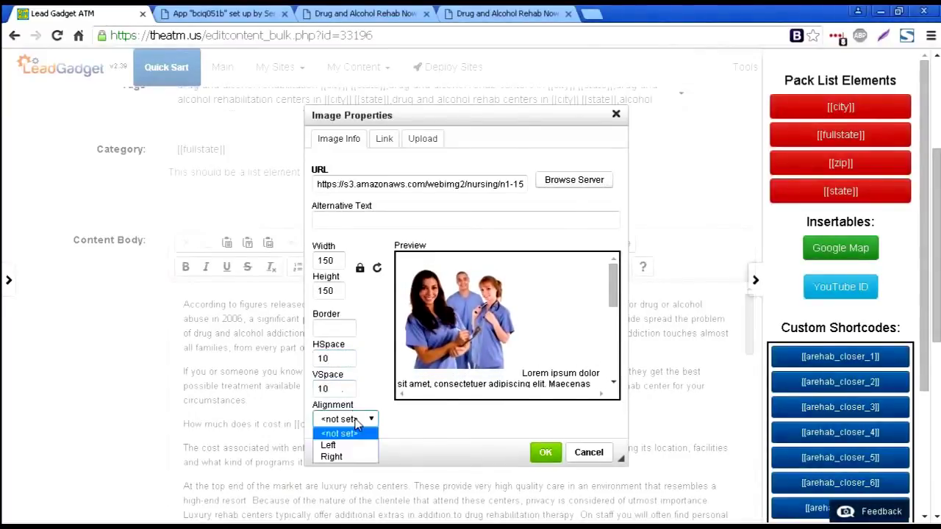
pyautogui.click(328, 444)
pyautogui.click(545, 453)
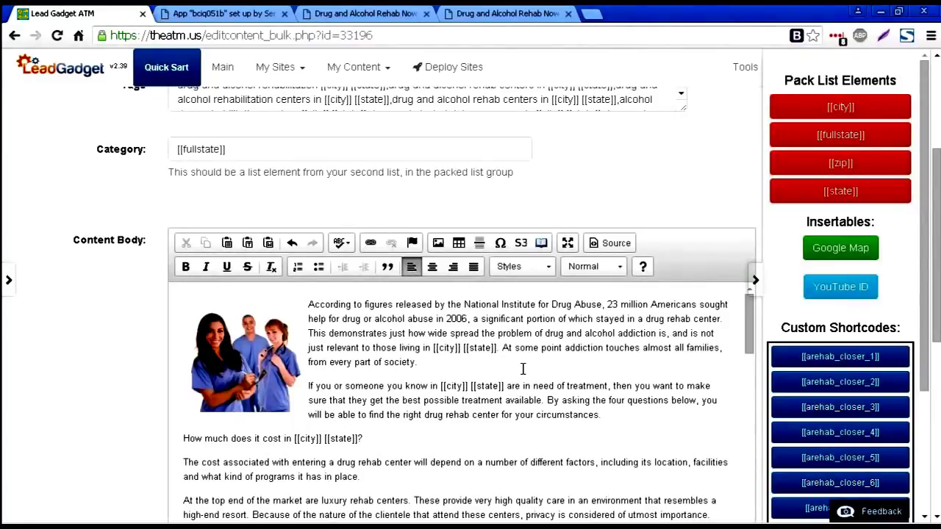
pyautogui.scroll(-3, 522, 366)
pyautogui.scroll(5, 522, 366)
pyautogui.scroll(-4, 86, 260)
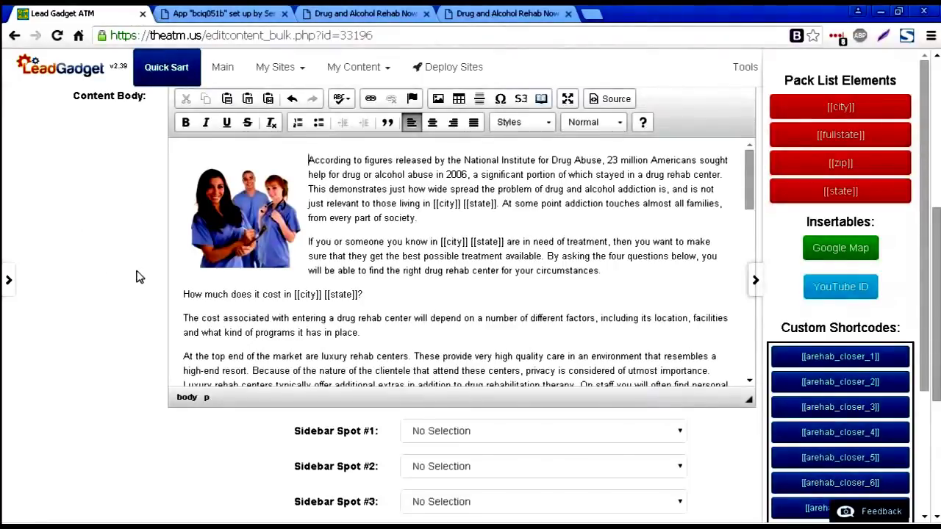
pyautogui.scroll(5, 137, 278)
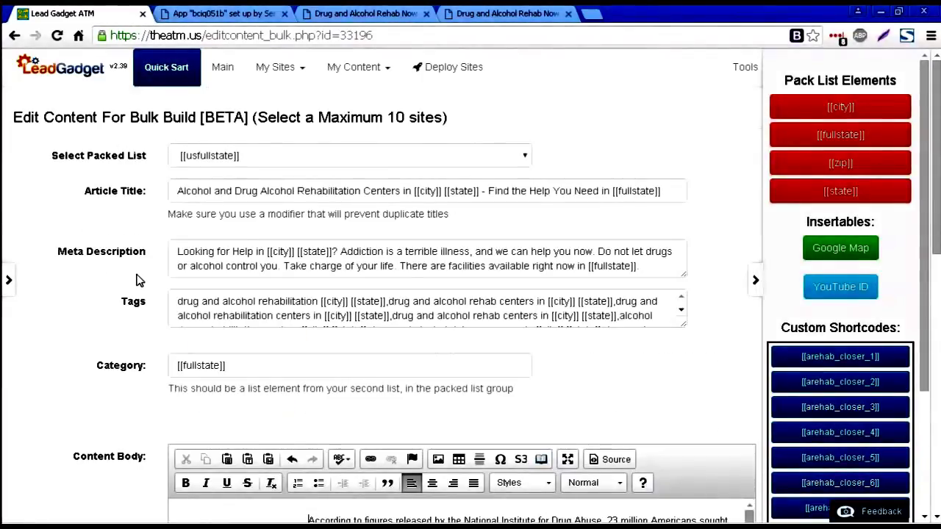
pyautogui.scroll(-1, 137, 279)
pyautogui.scroll(-7, 136, 279)
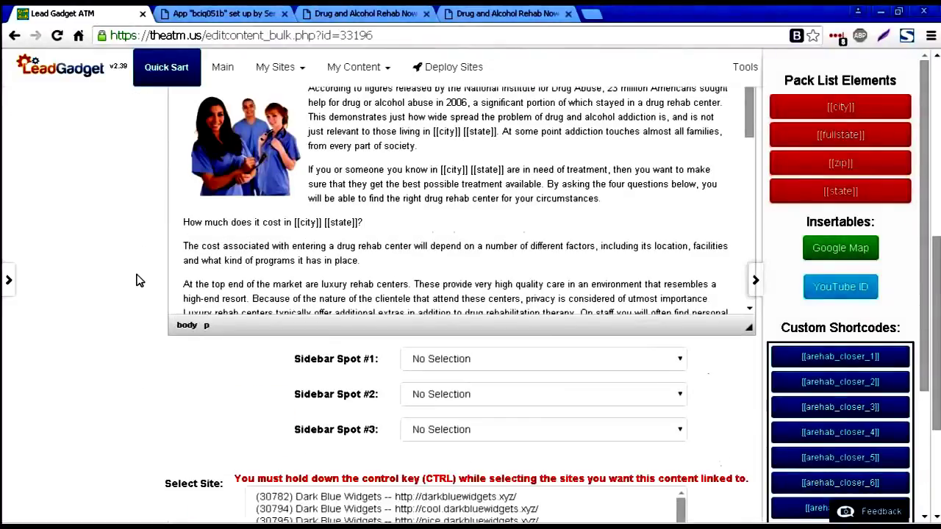
# Set Sidebar Spot #1 to Random Posts and Sidebar Spot #2 to Categories.
pyautogui.click(627, 290)
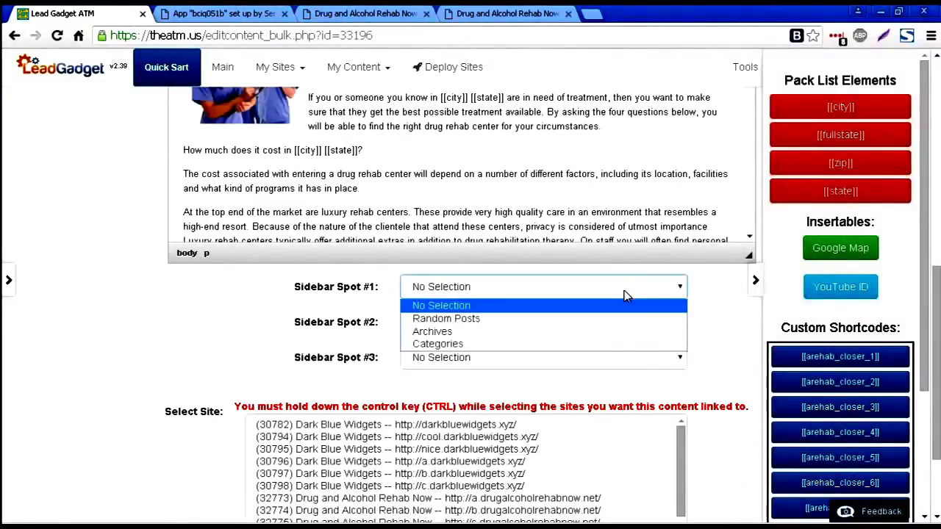
pyautogui.click(573, 323)
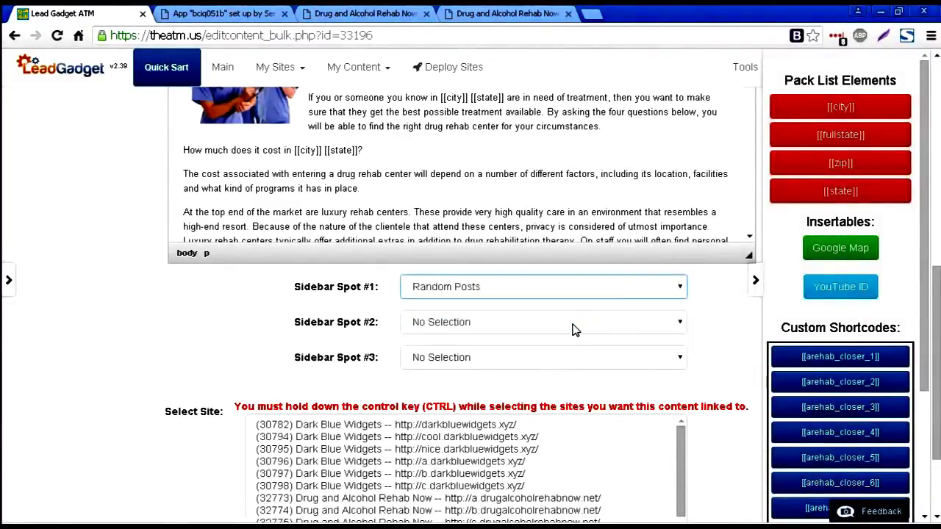
pyautogui.click(572, 327)
pyautogui.click(567, 391)
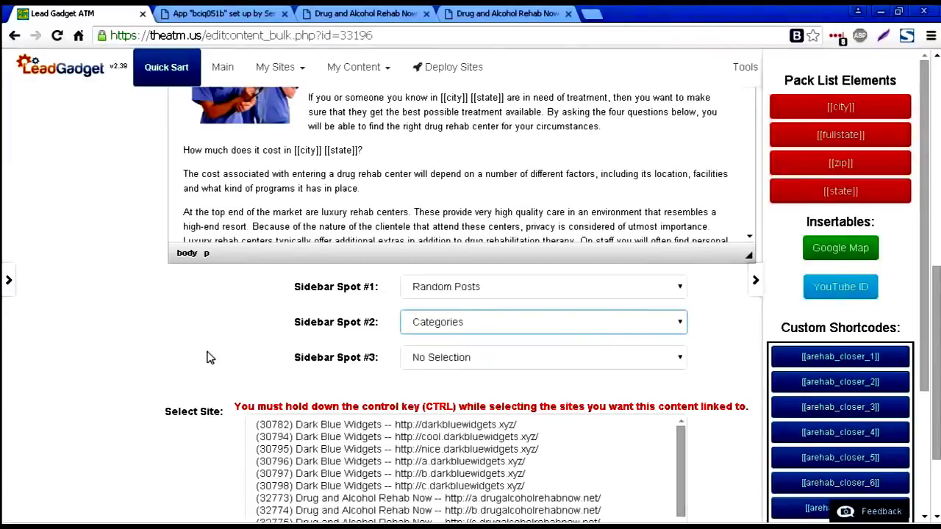
# Select rehab sites 32773 through 32777 as targets and update the content.
pyautogui.scroll(-1, 145, 327)
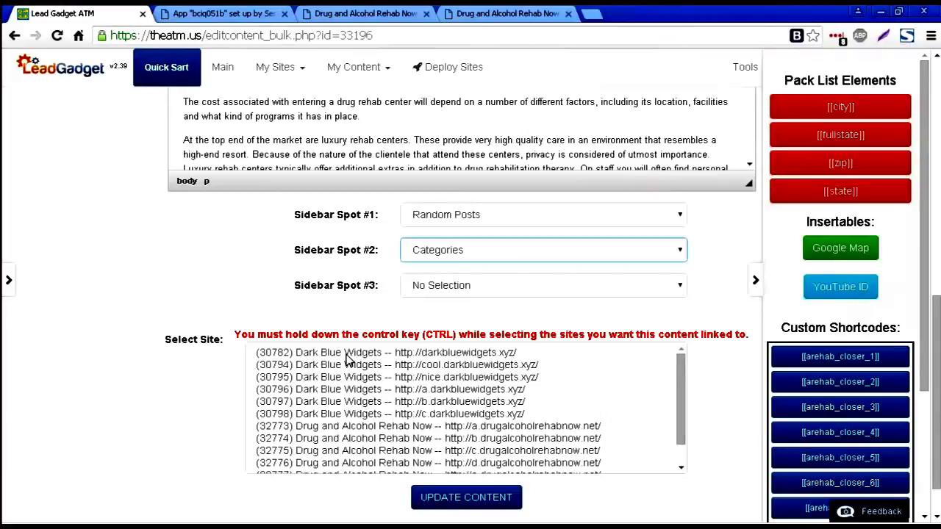
pyautogui.scroll(-3, 349, 358)
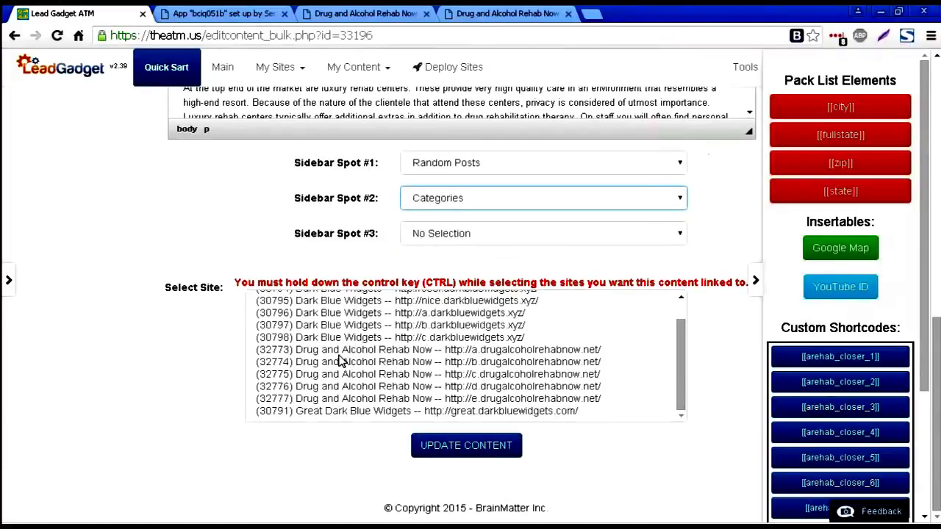
pyautogui.click(475, 352)
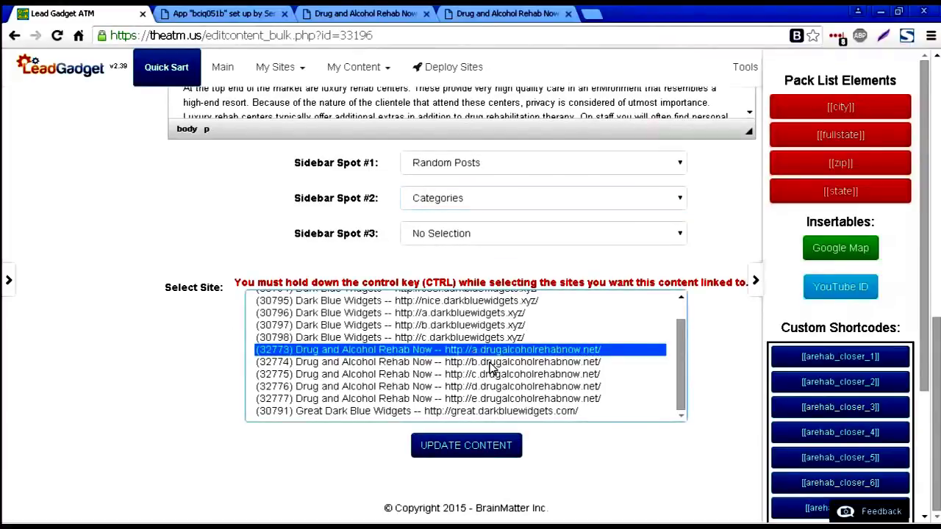
pyautogui.keyDown('ctrl'); pyautogui.click(496, 363); pyautogui.keyUp('ctrl')
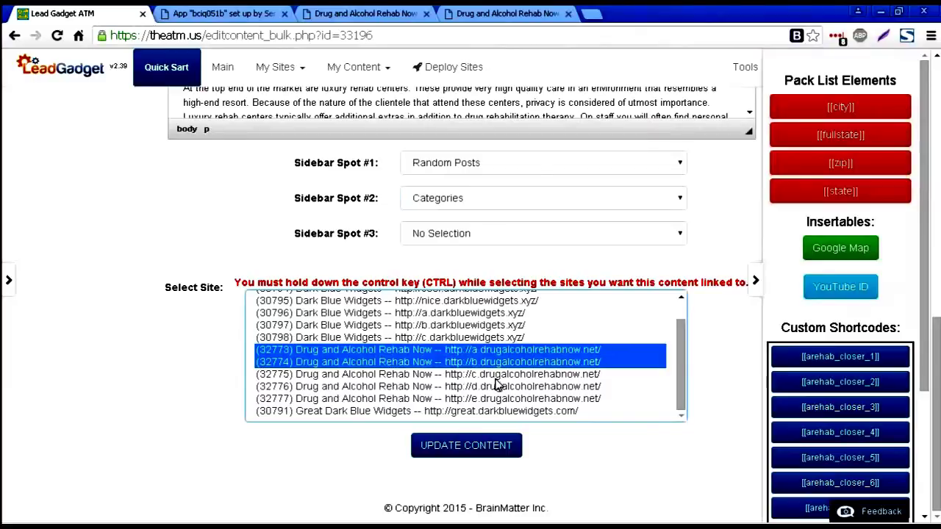
pyautogui.keyDown('ctrl'); pyautogui.click(500, 376); pyautogui.keyUp('ctrl')
pyautogui.keyDown('ctrl'); pyautogui.click(500, 388); pyautogui.keyUp('ctrl')
pyautogui.keyDown('ctrl'); pyautogui.click(486, 399); pyautogui.keyUp('ctrl')
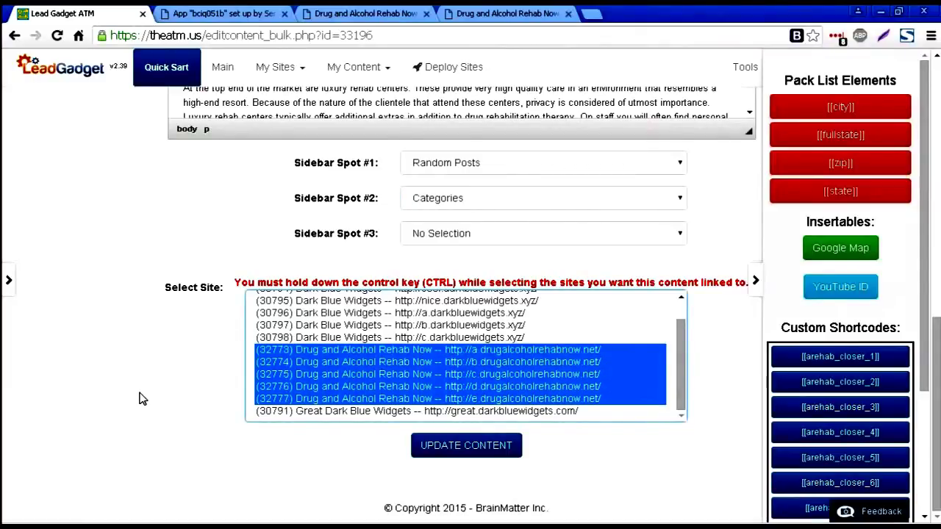
pyautogui.click(460, 450)
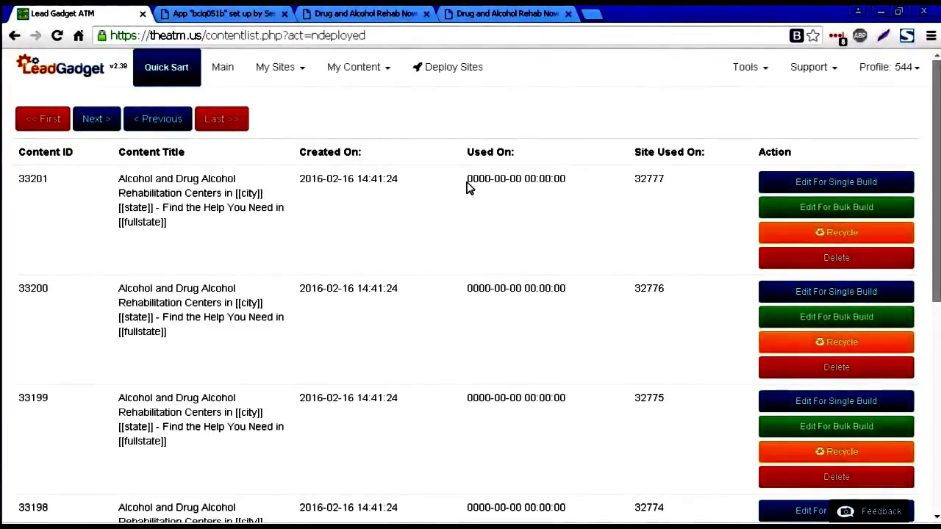
pyautogui.scroll(-1, 467, 185)
pyautogui.scroll(-2, 469, 188)
pyautogui.scroll(-2, 223, 316)
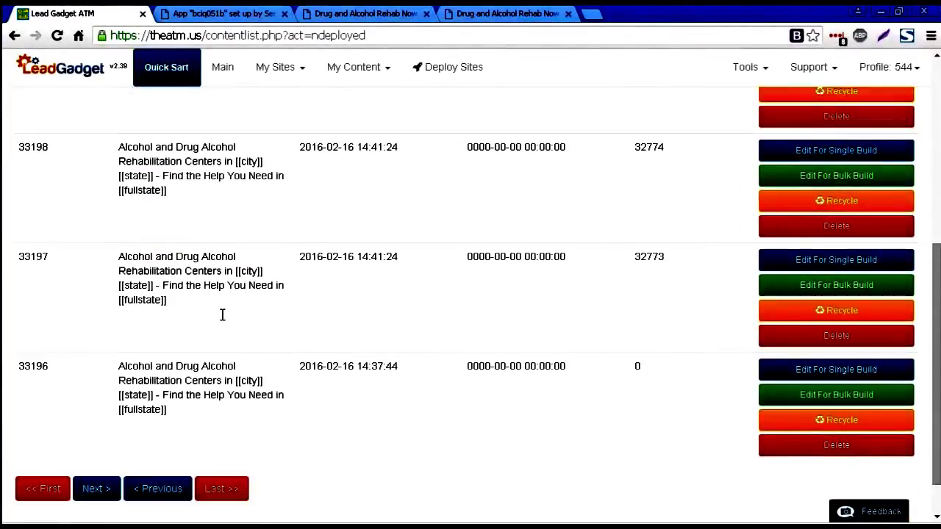
pyautogui.moveTo(168, 360); pyautogui.dragTo(132, 315)
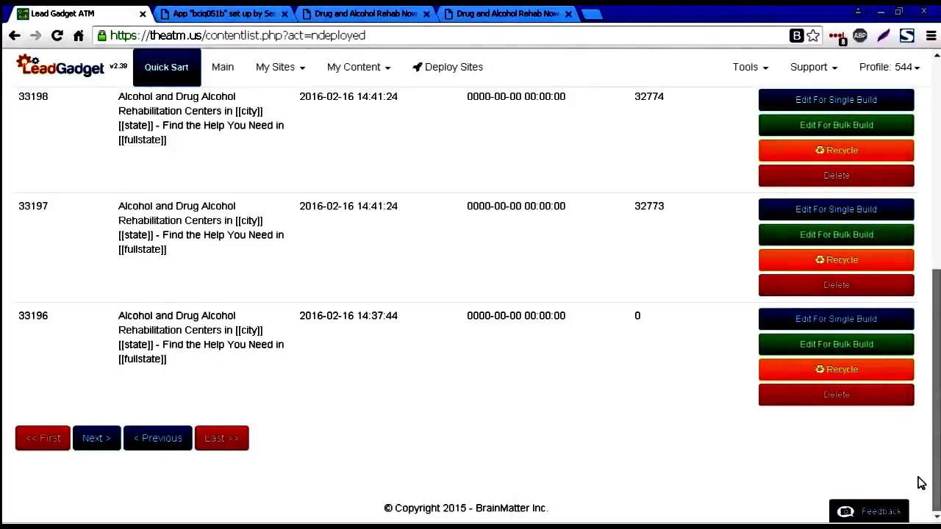
pyautogui.scroll(4, 297, 300)
pyautogui.scroll(2, 297, 300)
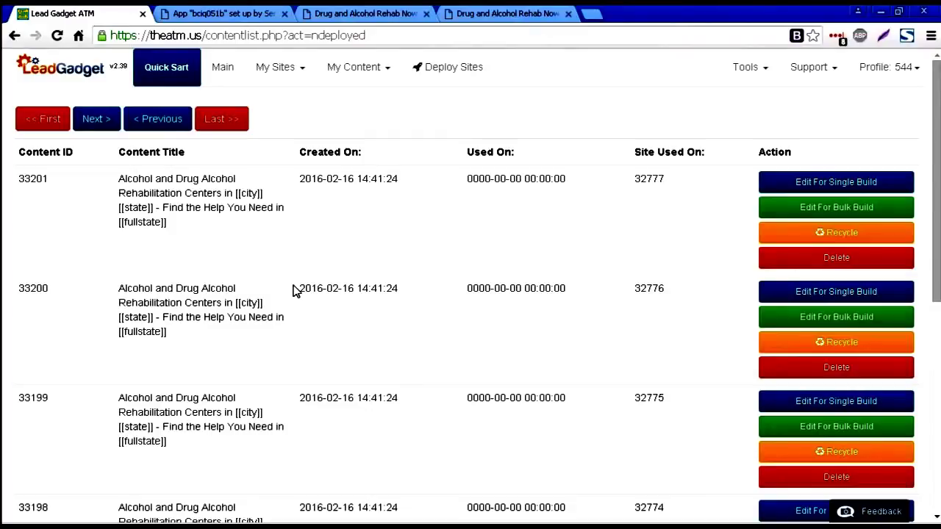
# Deploy the five queued rehab entries, 33201 down to 33197, from Deploy Sites.
pyautogui.click(471, 72)
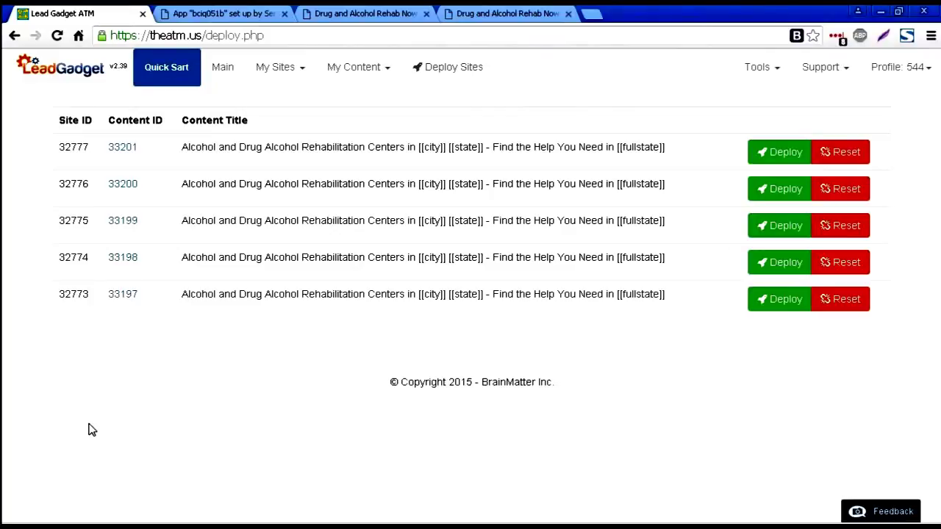
pyautogui.click(781, 152)
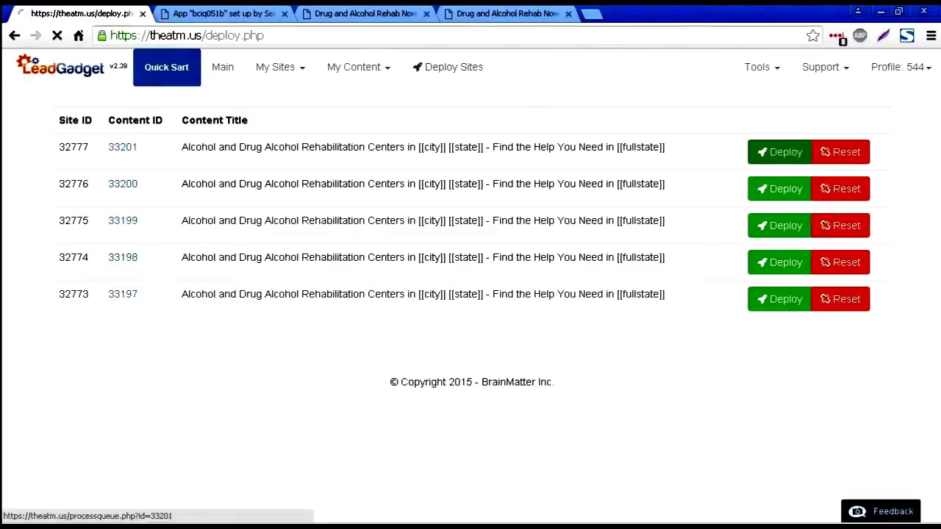
pyautogui.click(783, 156)
pyautogui.click(783, 156)
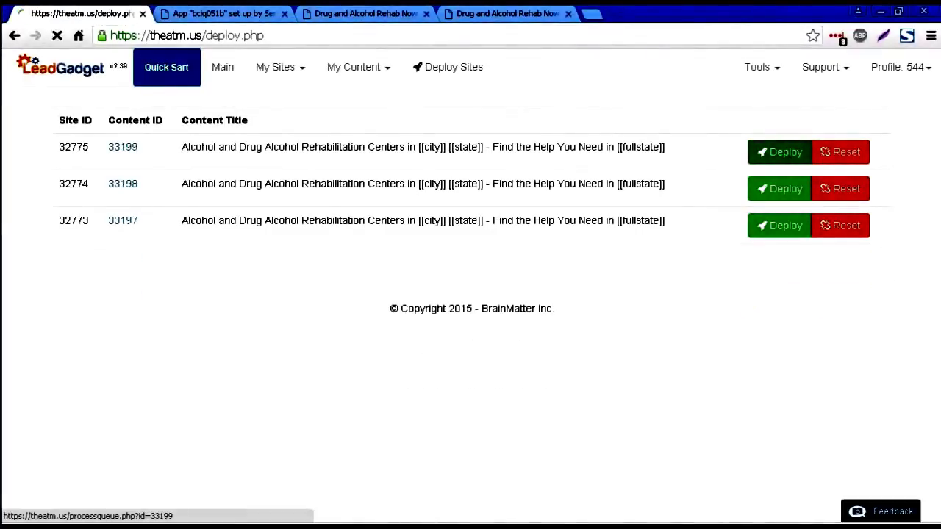
pyautogui.click(781, 152)
pyautogui.click(781, 152)
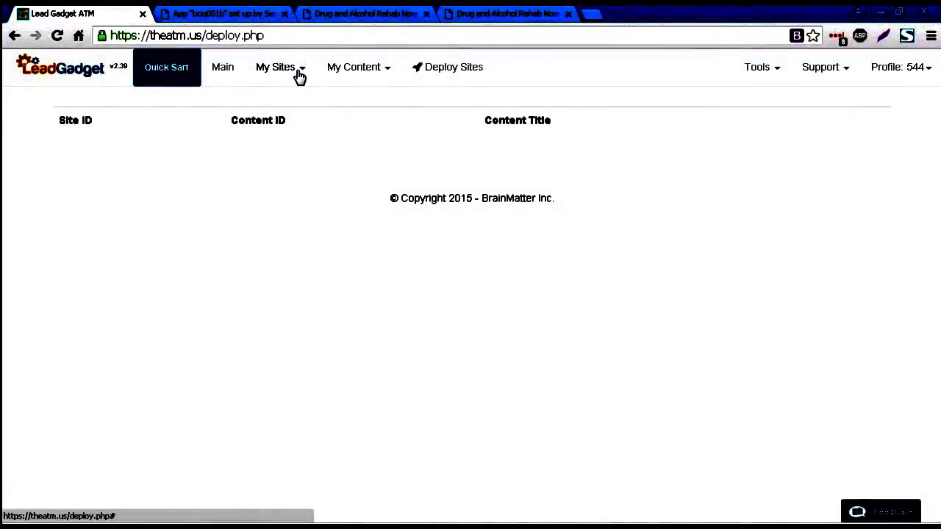
# Open and dismiss the My Content menu, then open the Tools dropdown.
pyautogui.click(360, 73)
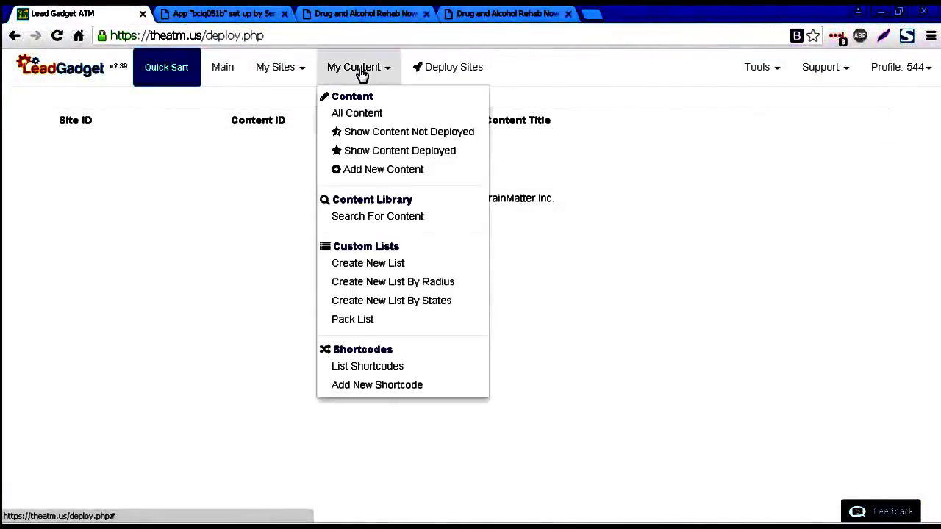
pyautogui.click(361, 73)
pyautogui.click(354, 72)
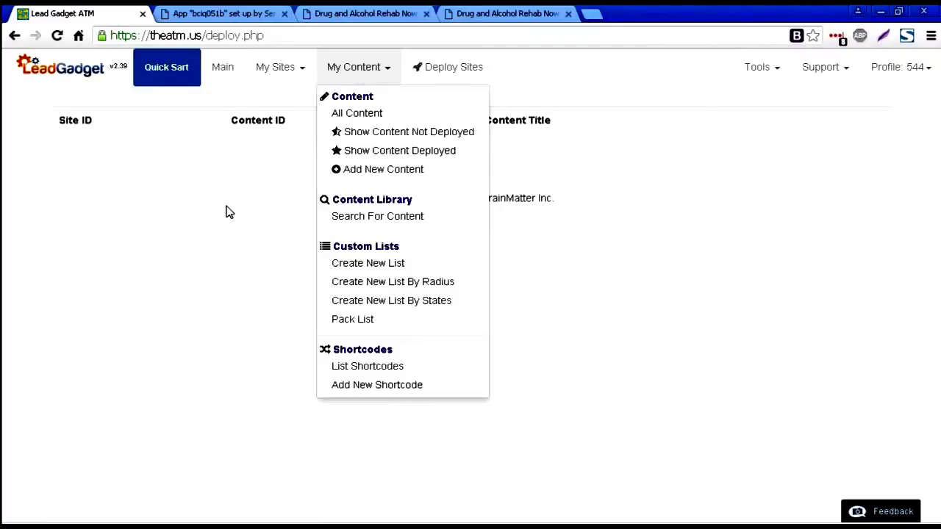
pyautogui.click(701, 216)
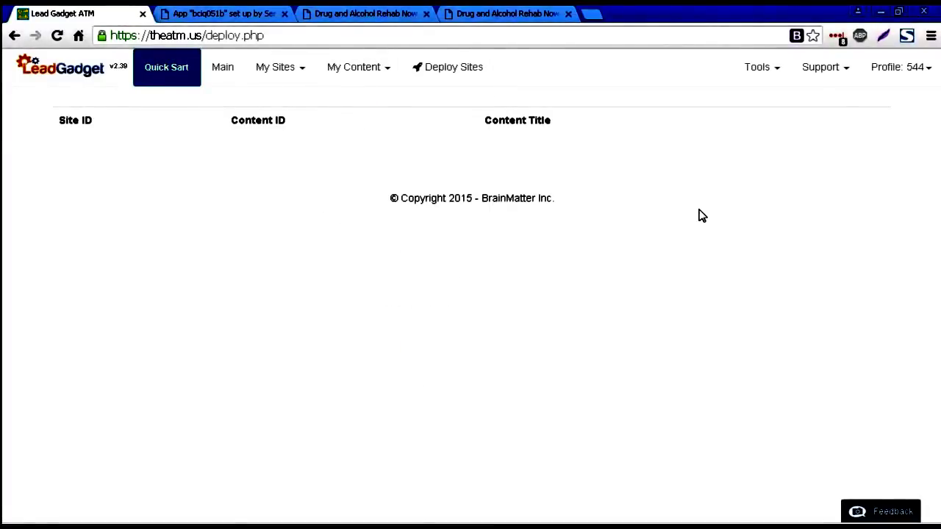
pyautogui.click(759, 74)
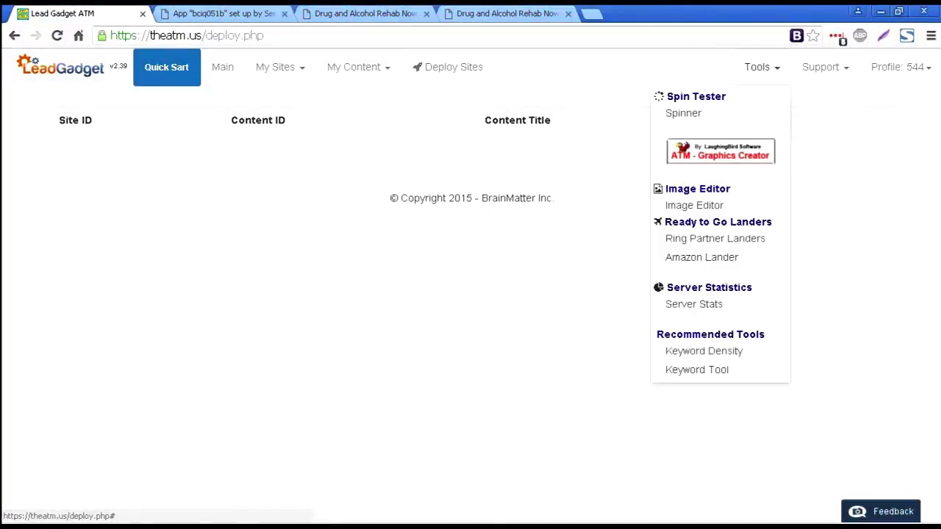
# Open Ring Partner Landers and load the carpet lander URL in a new tab.
pyautogui.click(712, 239)
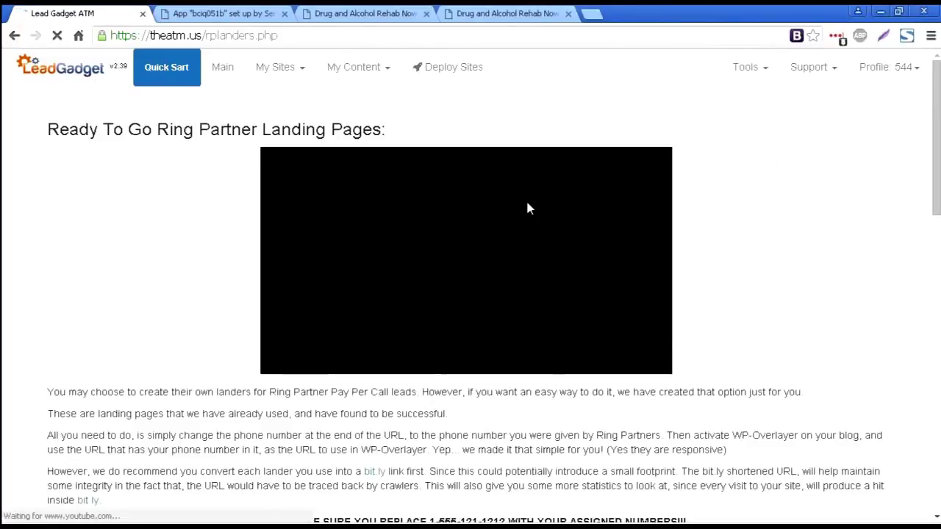
pyautogui.scroll(-5, 546, 203)
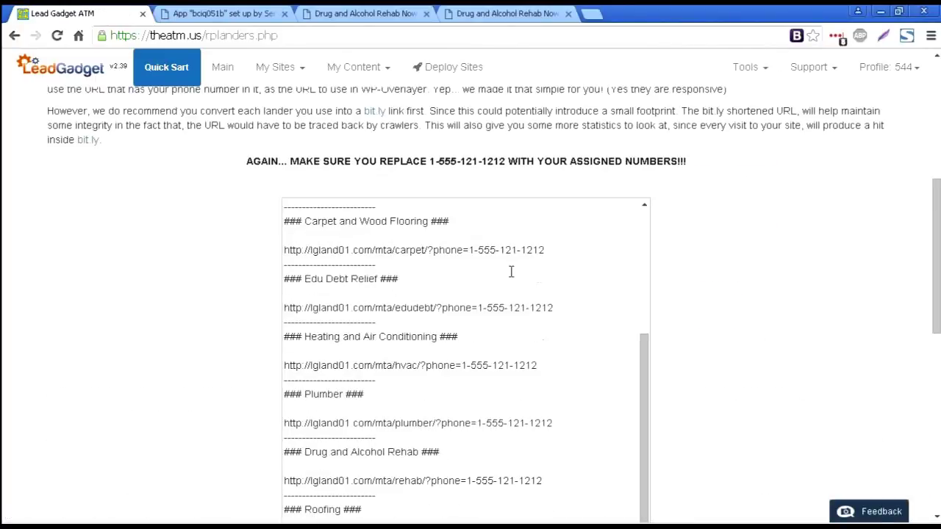
pyautogui.doubleClick(550, 250)
pyautogui.keyDown('shift'); pyautogui.click(286, 250); pyautogui.keyUp('shift')
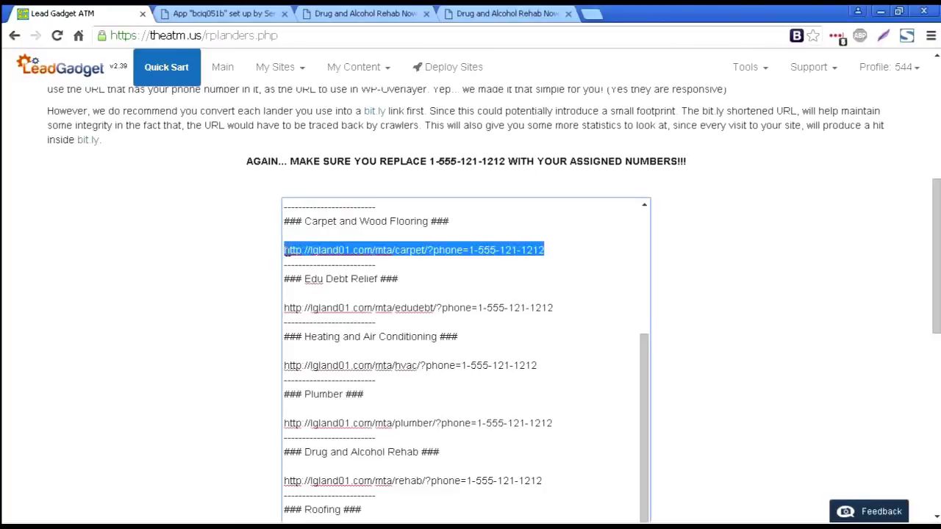
pyautogui.rightClick(286, 250)
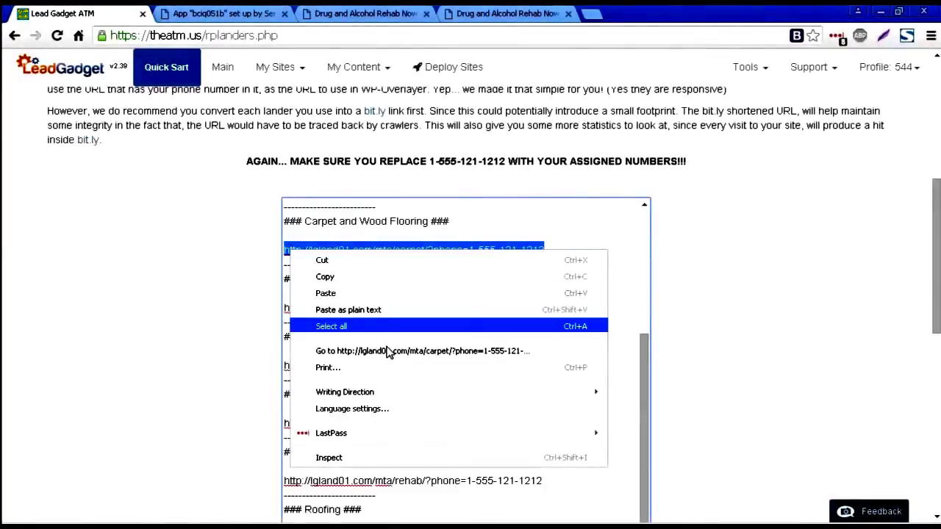
pyautogui.click(388, 351)
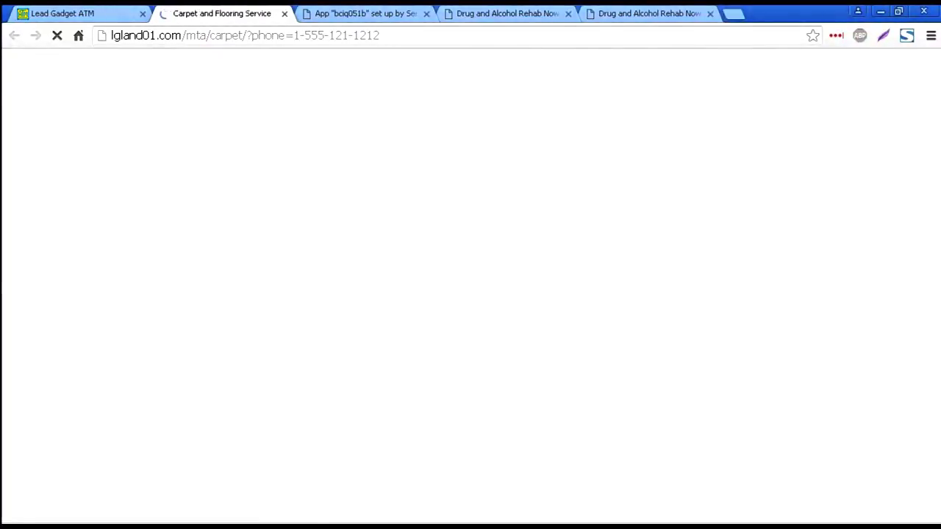
# Scroll through the carpet lander and restore the browser window from full screen.
pyautogui.scroll(-5, 258, 164)
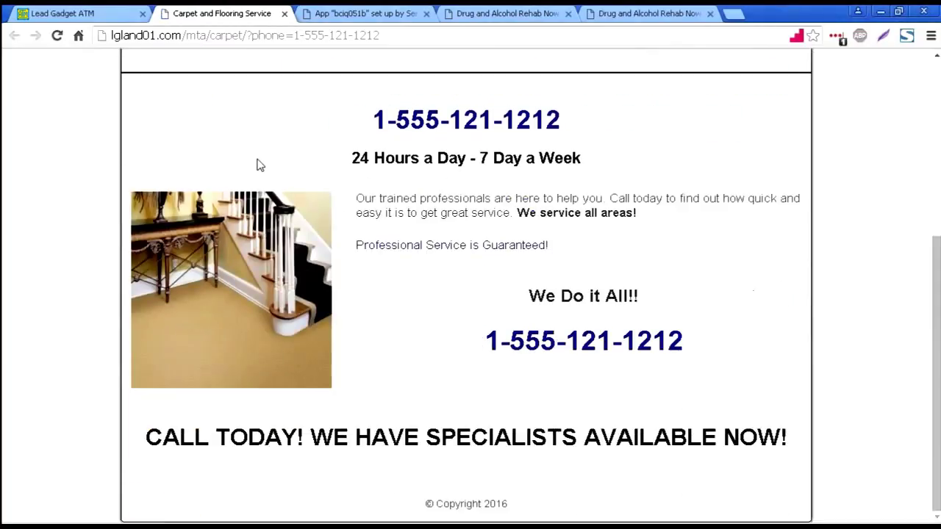
pyautogui.scroll(5, 254, 169)
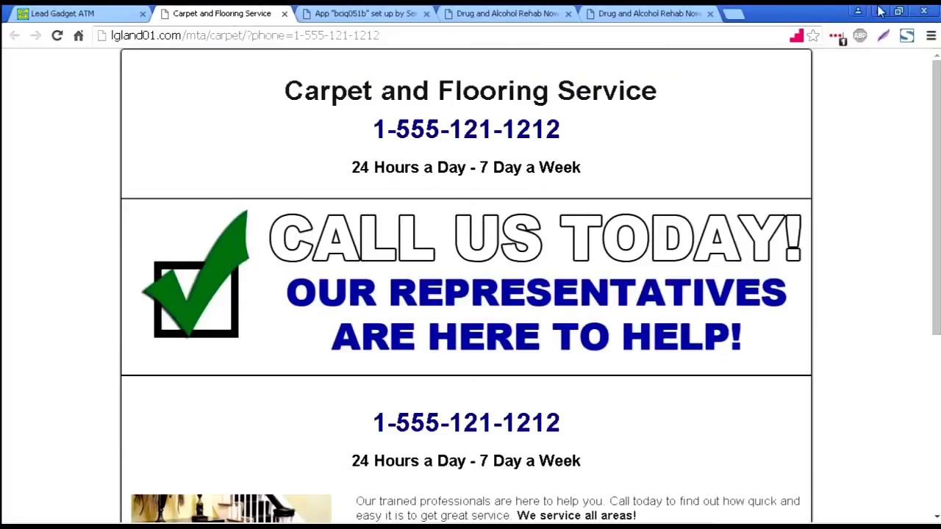
pyautogui.click(901, 14)
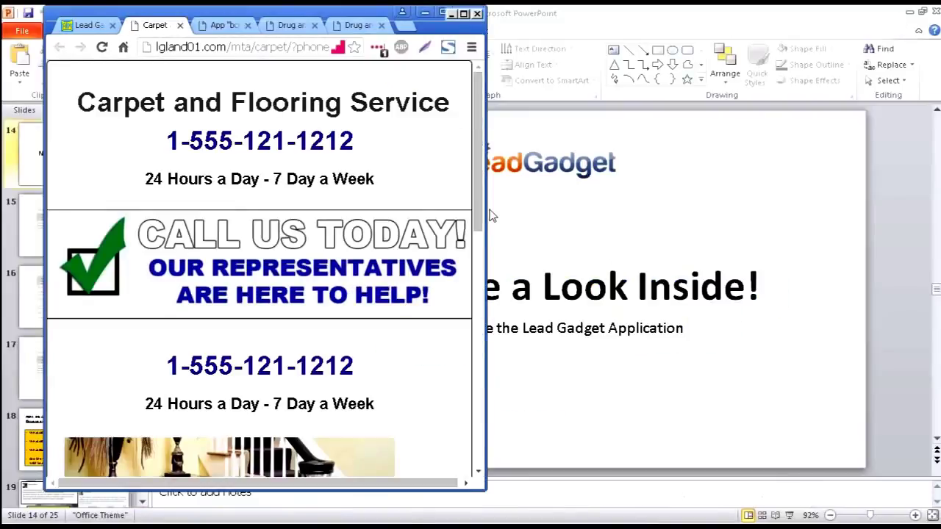
# Narrow the Chrome window, scroll the carpet lander, then maximize the window again.
pyautogui.moveTo(485, 211); pyautogui.dragTo(395, 203)
pyautogui.scroll(-10, 204, 155)
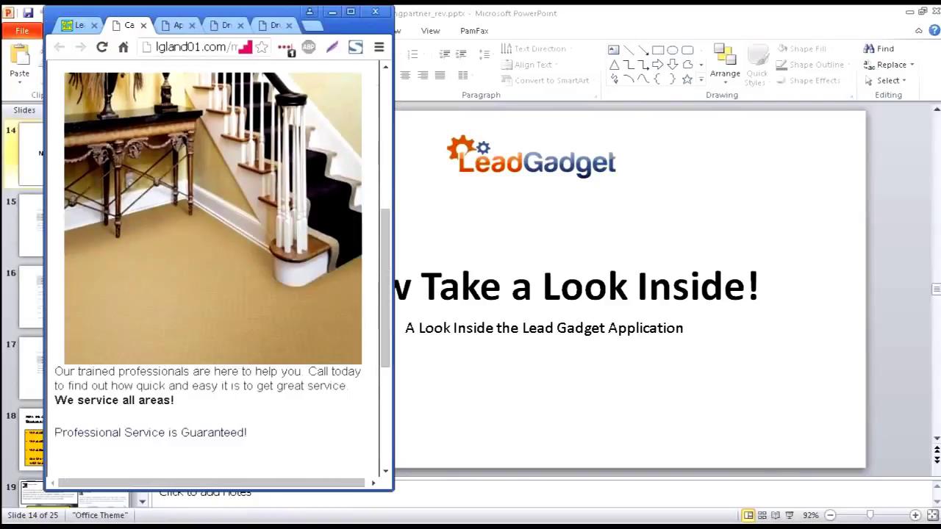
pyautogui.scroll(10, 205, 156)
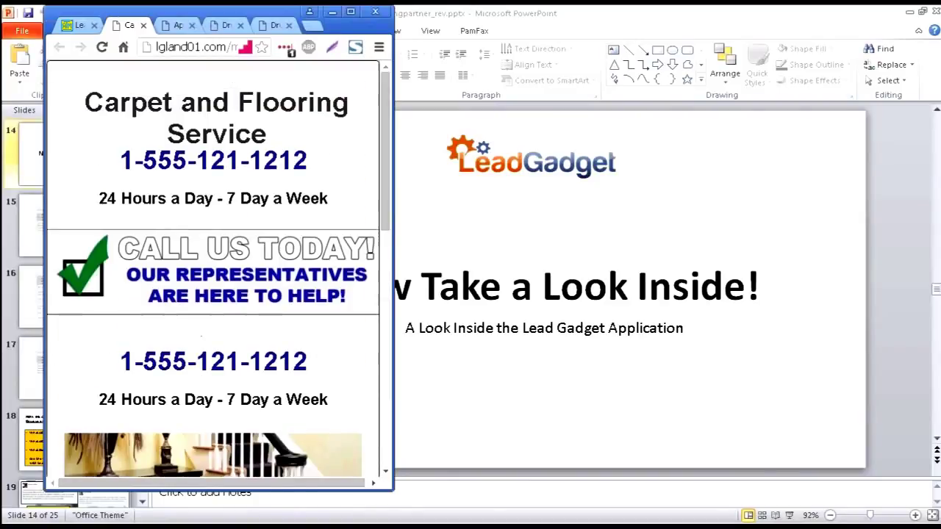
pyautogui.click(350, 12)
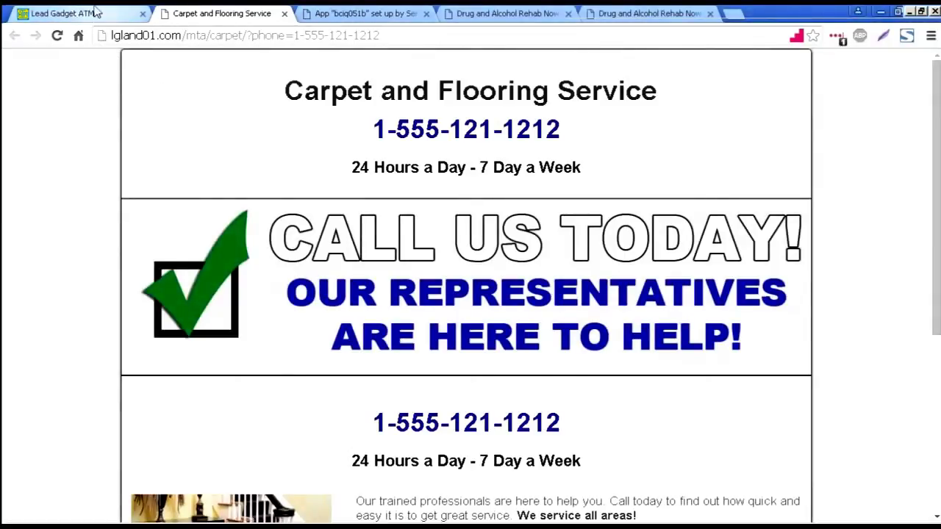
# Replace the phone number in the carpet lander URL with 800-I-AM-CALL and reload.
pyautogui.click(94, 12)
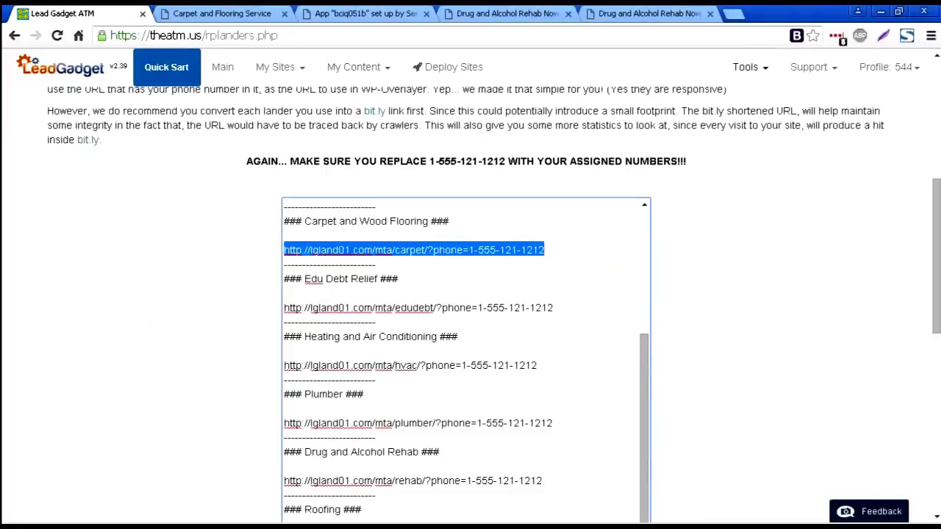
pyautogui.click(193, 13)
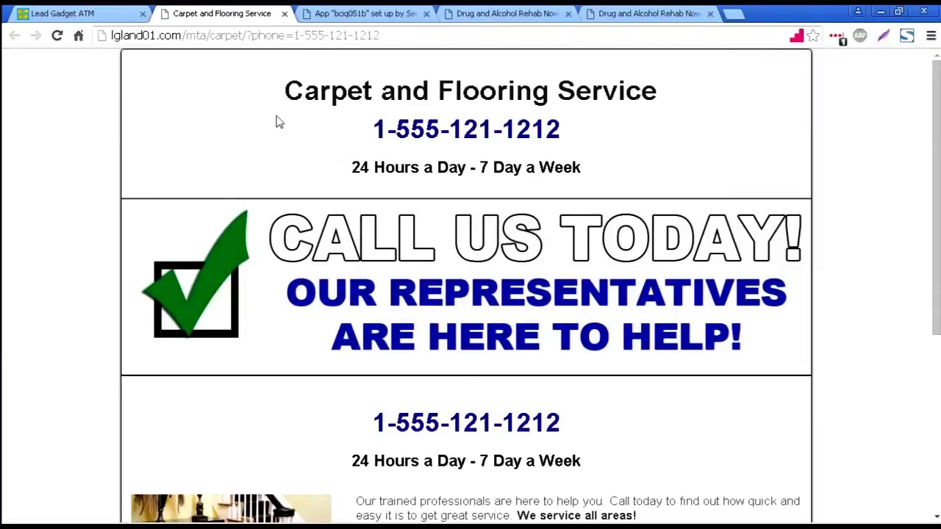
pyautogui.moveTo(306, 34); pyautogui.dragTo(455, 39)
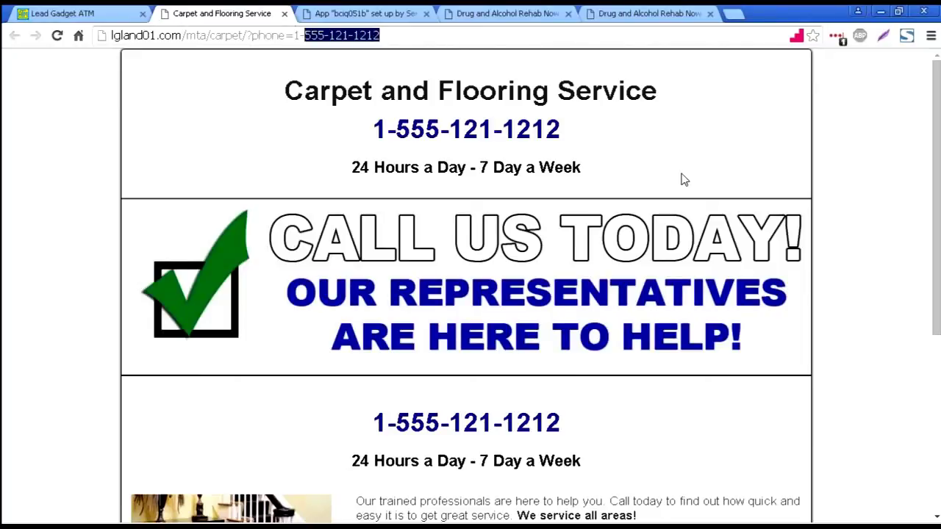
pyautogui.write('800-')
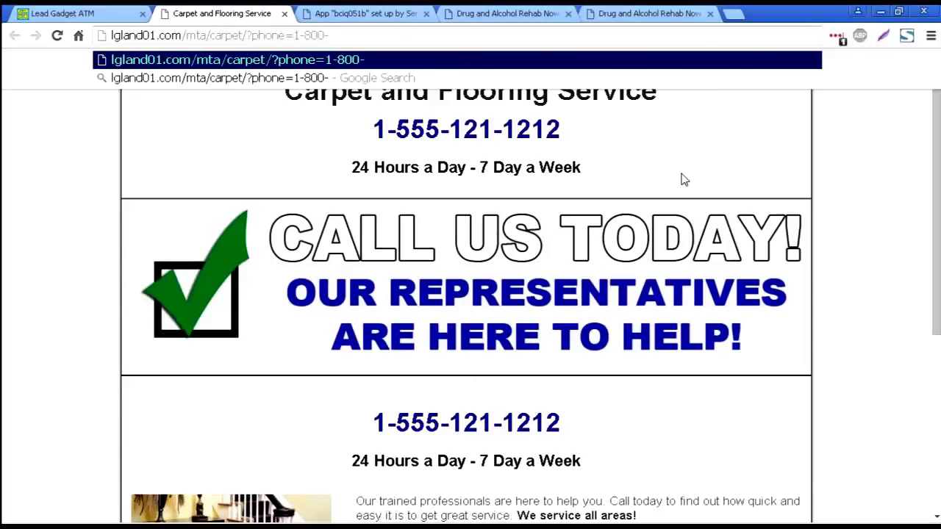
pyautogui.write('I-AM')
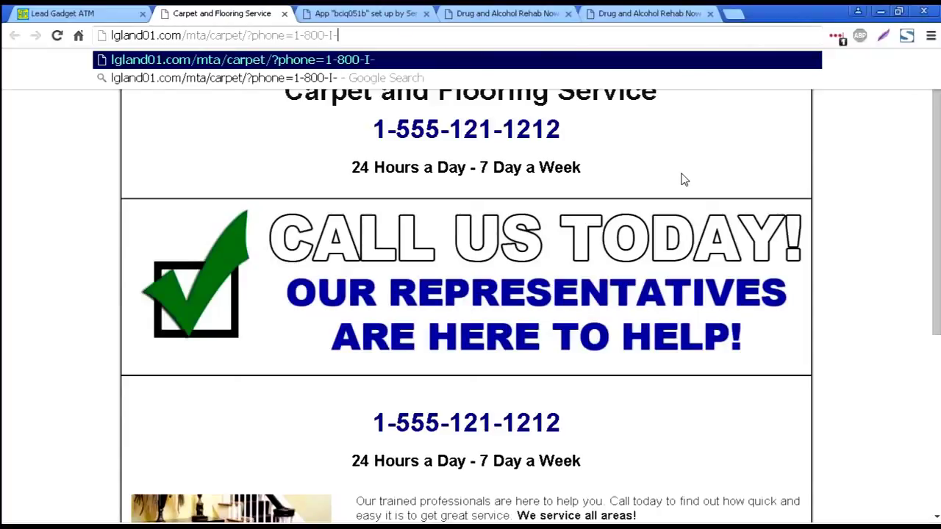
pyautogui.write('-CALL')
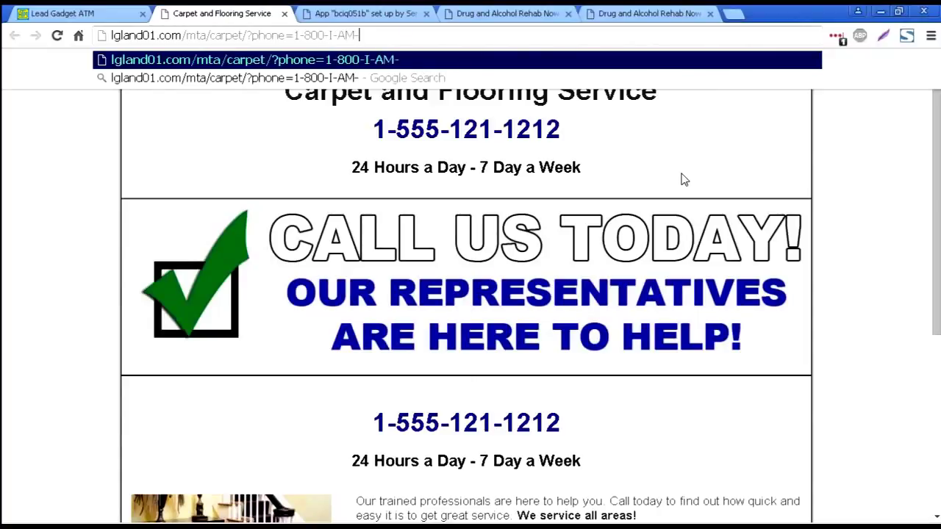
pyautogui.press('Return')
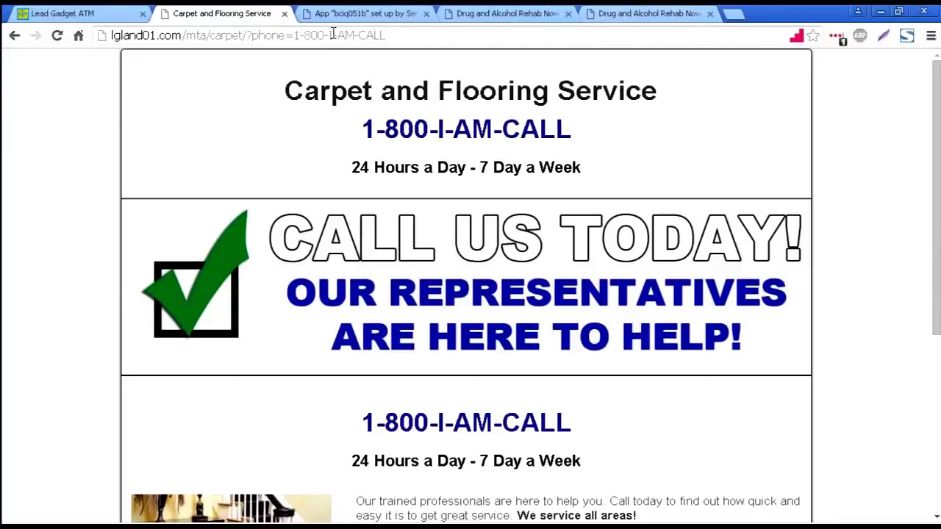
# Change the number's ending so the lander shows 1-800-I-AM-COOL.
pyautogui.moveTo(369, 37); pyautogui.dragTo(470, 34)
pyautogui.write('OOL')
pyautogui.press('Return')
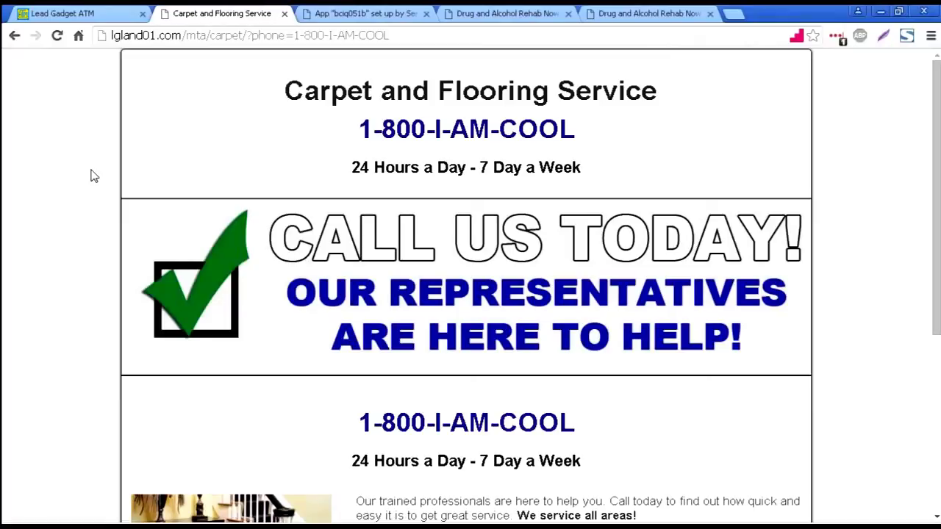
# Remove the 'e.' prefix to load drugalcoholrehabnow.net and scroll through the Lewiston UT article.
pyautogui.click(539, 13)
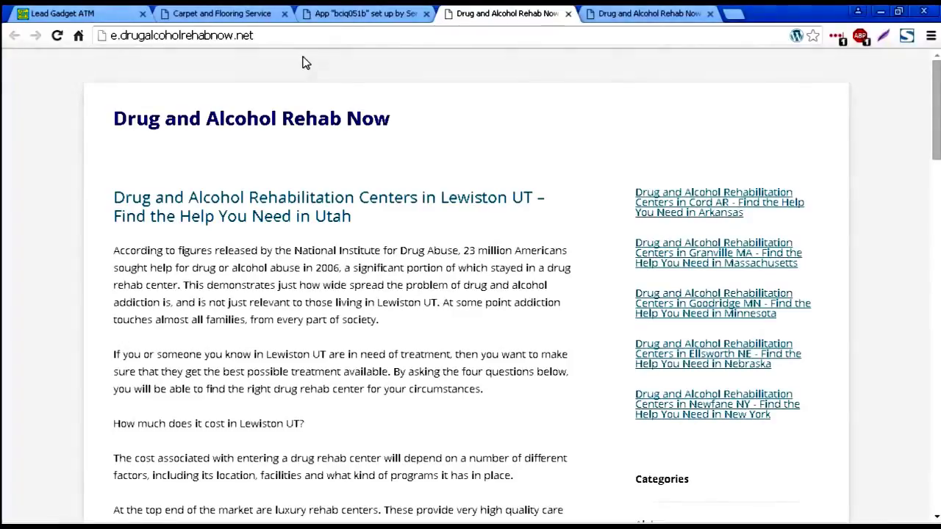
pyautogui.click(57, 35)
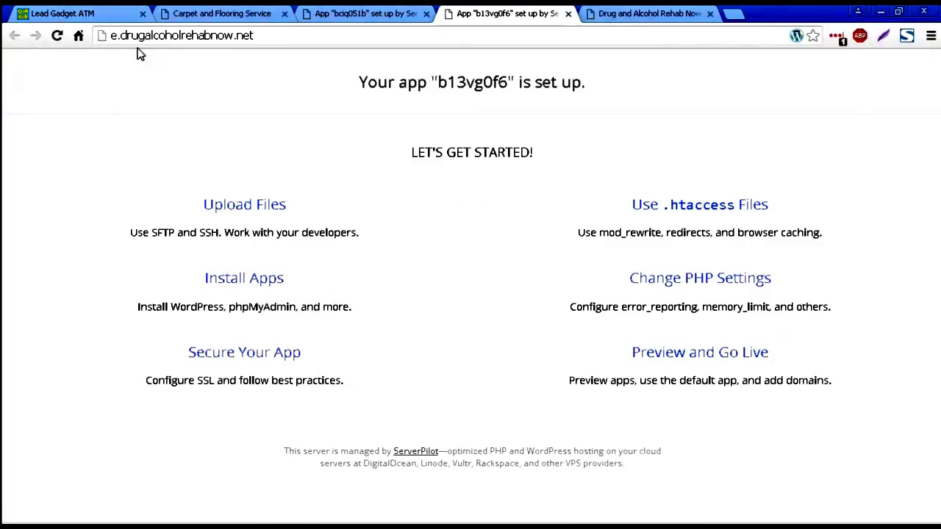
pyautogui.click(123, 34)
pyautogui.press('BackSpace')
pyautogui.press('BackSpace')
pyautogui.press('Return')
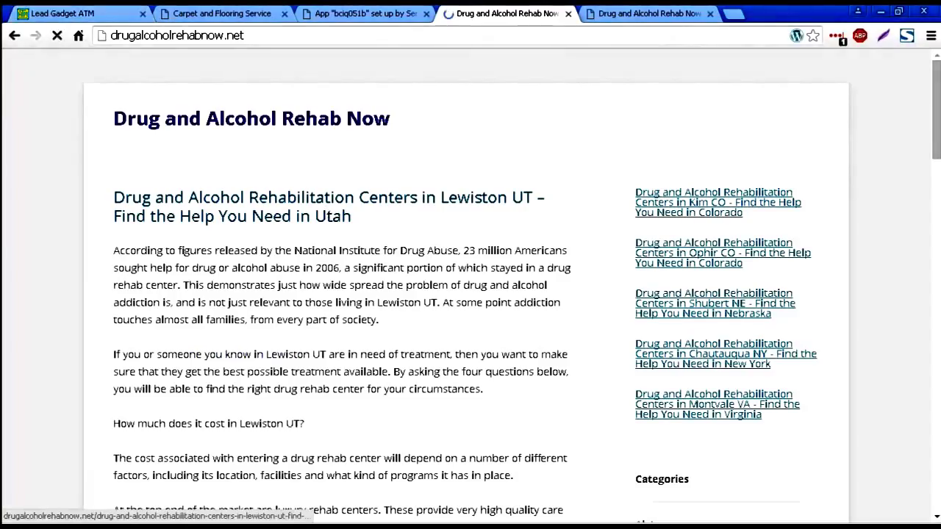
pyautogui.scroll(-6, 262, 130)
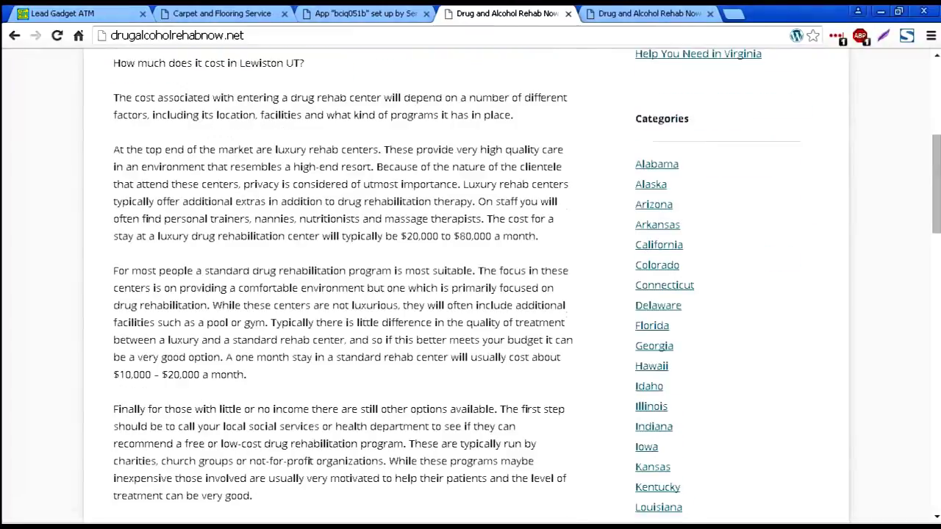
pyautogui.scroll(-13, 266, 128)
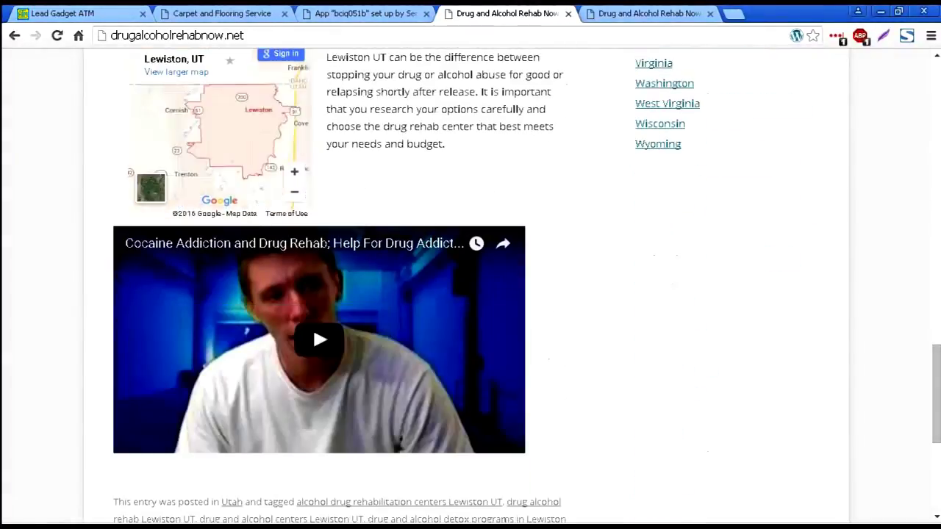
pyautogui.scroll(15, 169, 193)
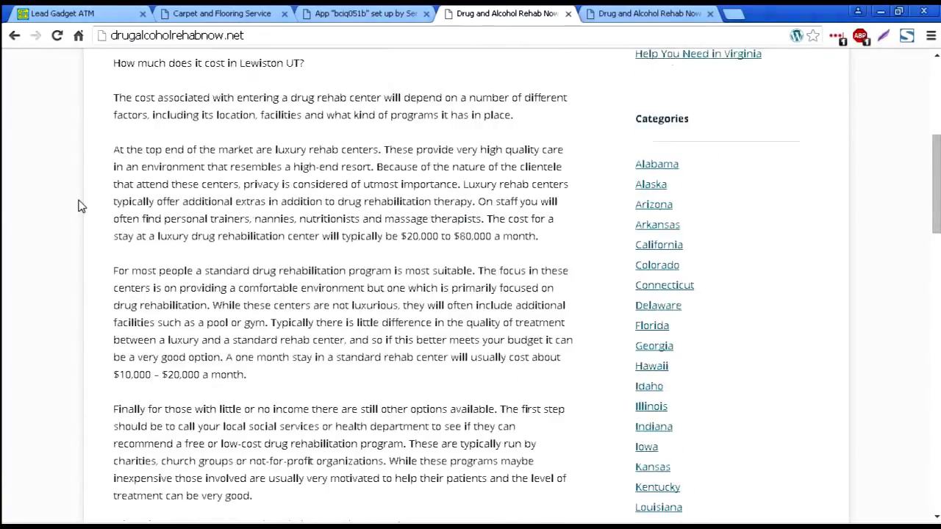
pyautogui.scroll(3, 85, 202)
pyautogui.click(315, 34)
# Go to the site's /wp-admin area and open the Plugins page.
pyautogui.click(316, 34)
pyautogui.write('/wp-a')
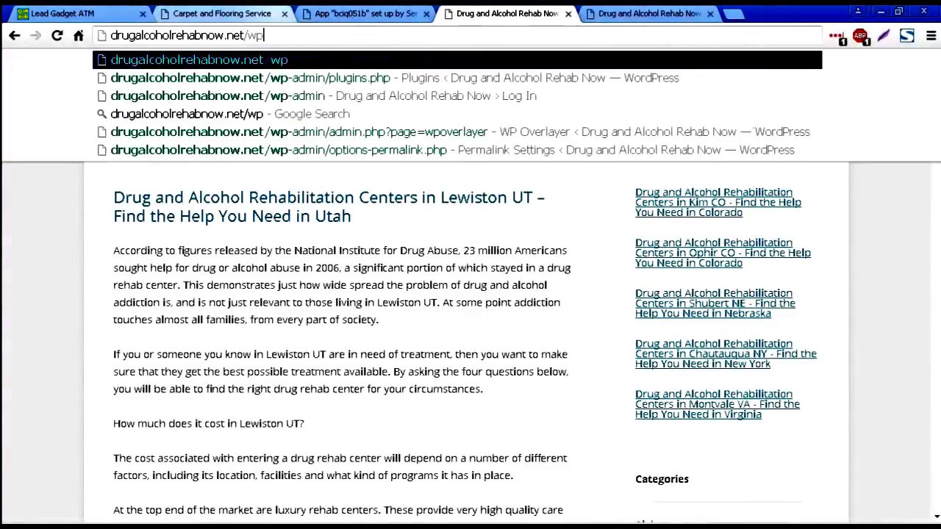
pyautogui.write('dmin')
pyautogui.press('Return')
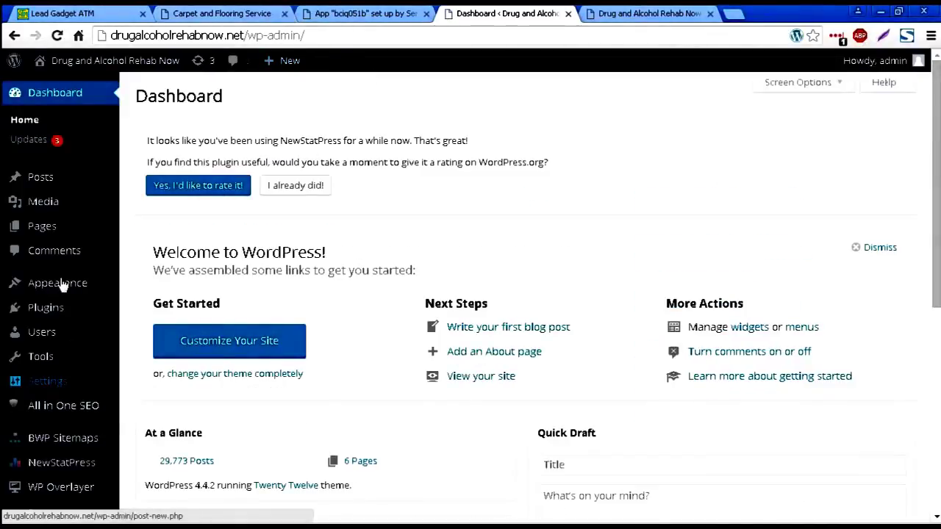
pyautogui.scroll(-3, 43, 293)
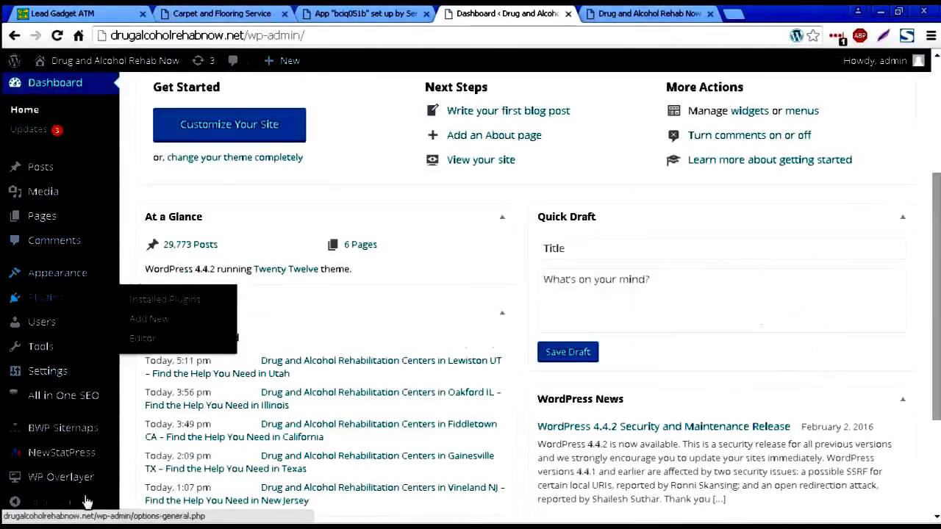
pyautogui.click(64, 302)
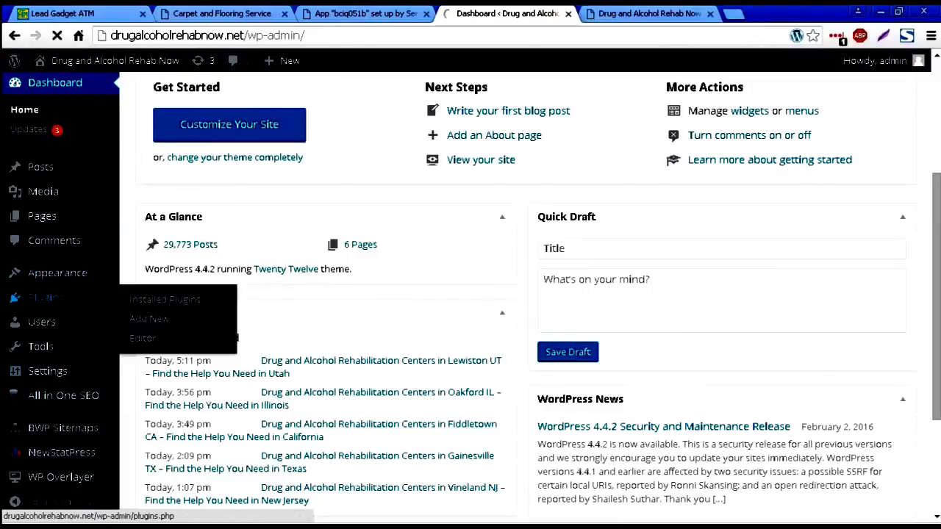
# Set WP Overlayer's Enabled option to Yes and save its settings.
pyautogui.scroll(-2, 51, 480)
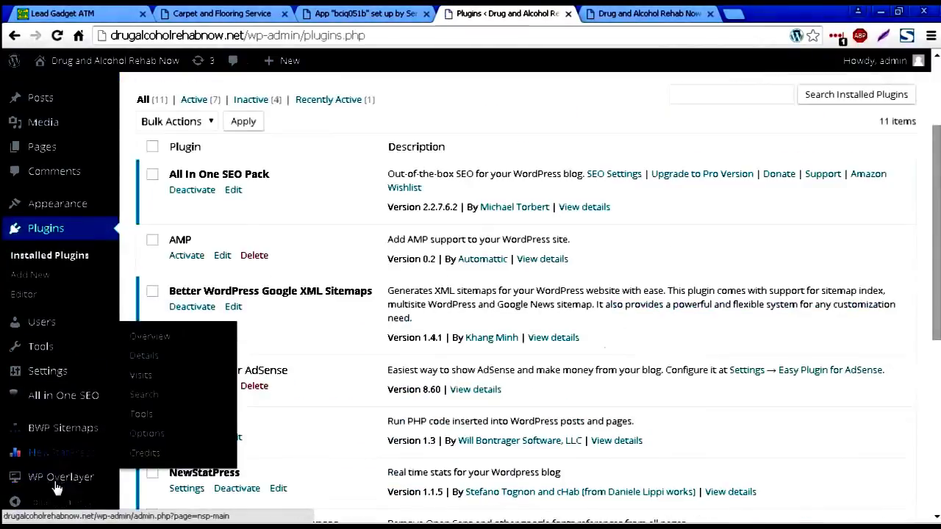
pyautogui.click(59, 477)
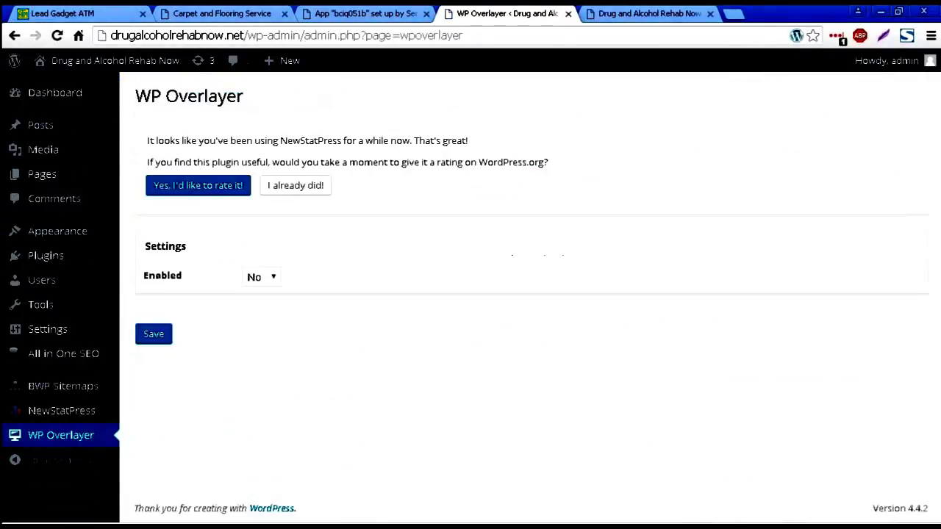
pyautogui.click(259, 276)
pyautogui.click(259, 294)
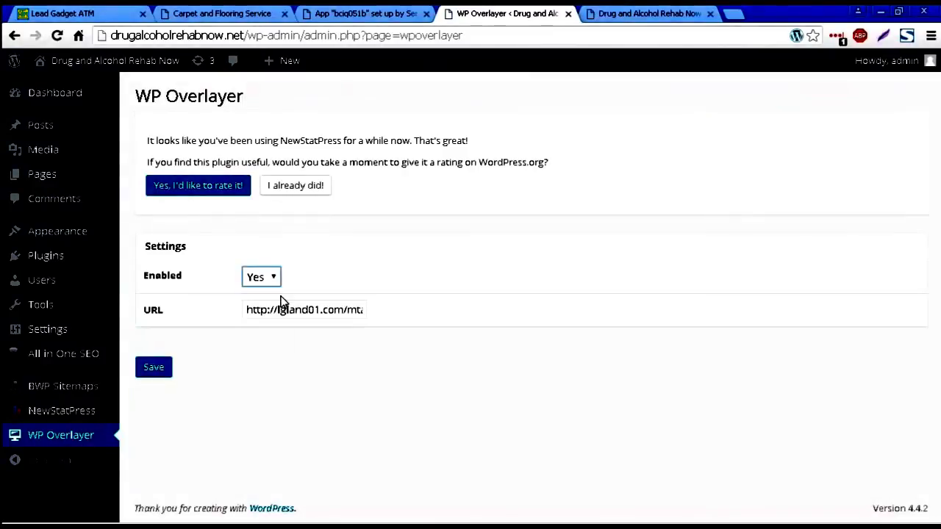
pyautogui.moveTo(259, 314); pyautogui.dragTo(463, 313)
pyautogui.click(517, 320)
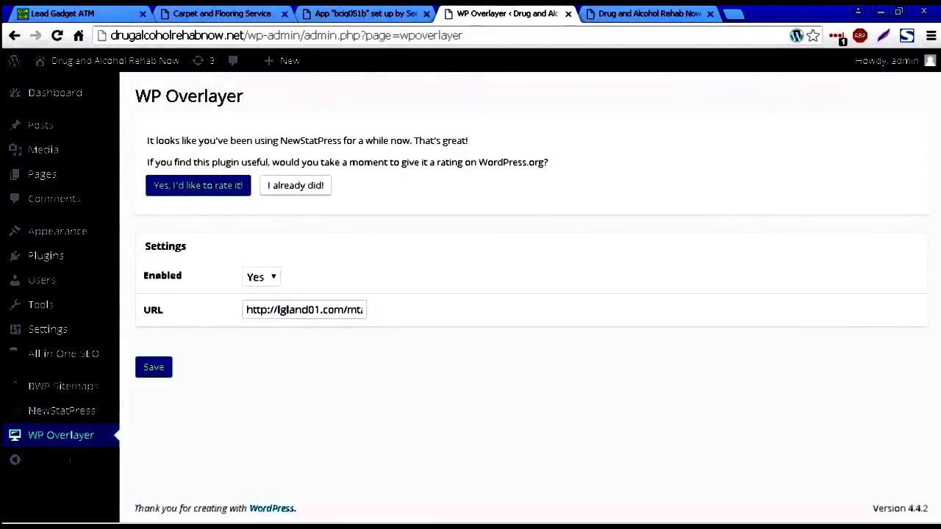
pyautogui.click(154, 369)
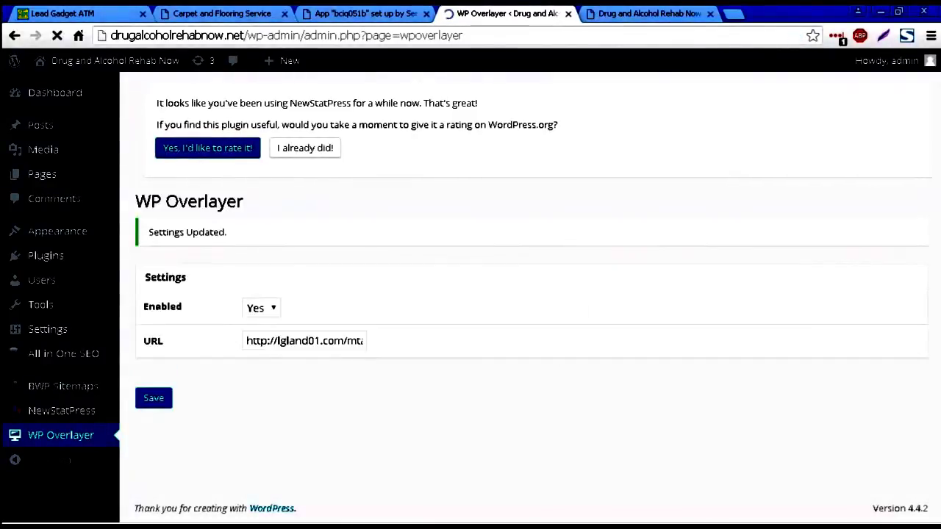
pyautogui.click(650, 10)
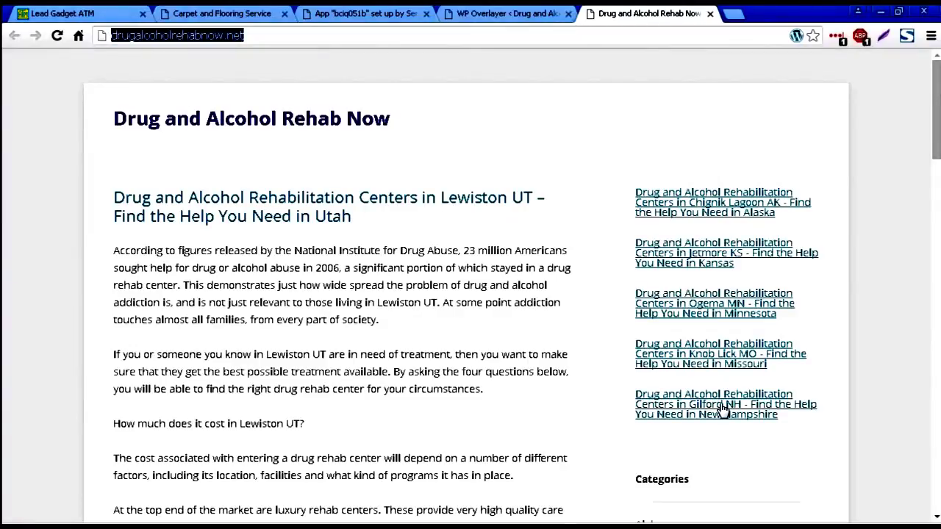
pyautogui.click(57, 35)
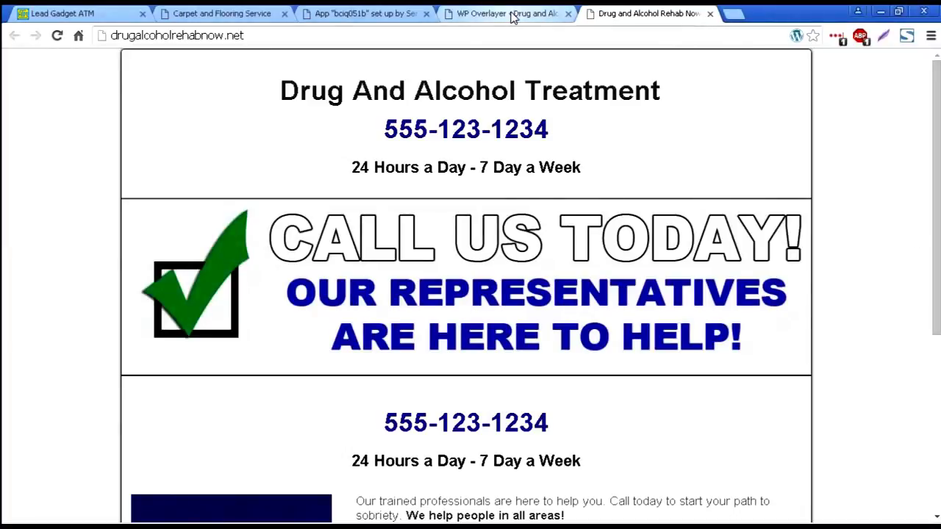
pyautogui.click(456, 14)
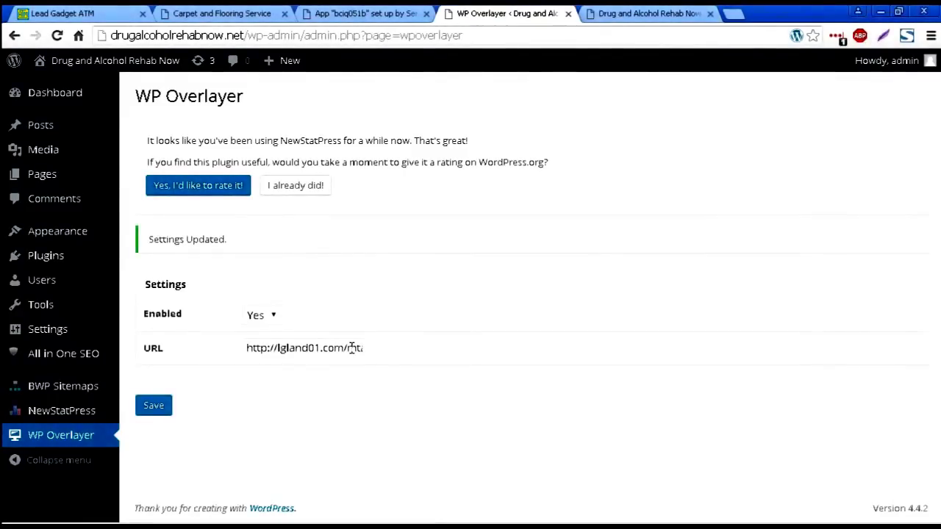
pyautogui.moveTo(358, 351); pyautogui.dragTo(495, 349)
pyautogui.click(322, 348)
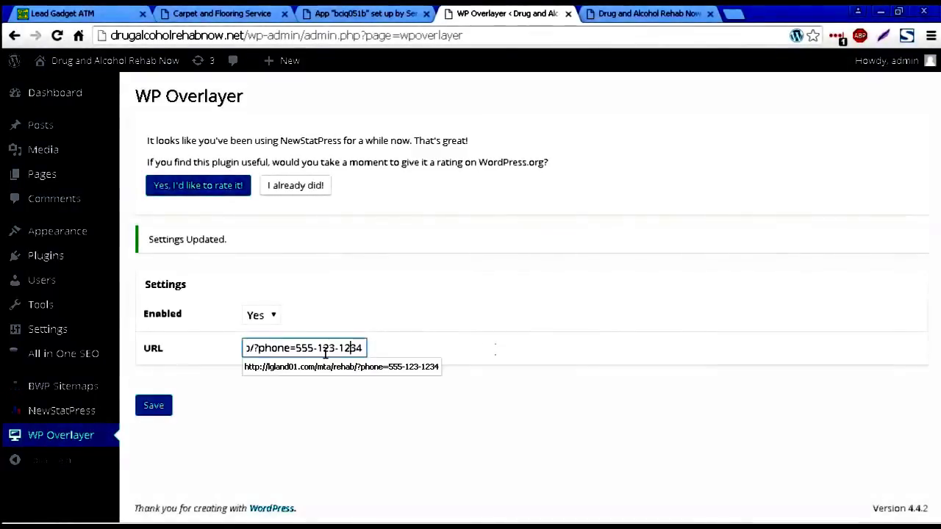
pyautogui.moveTo(318, 347); pyautogui.dragTo(596, 355)
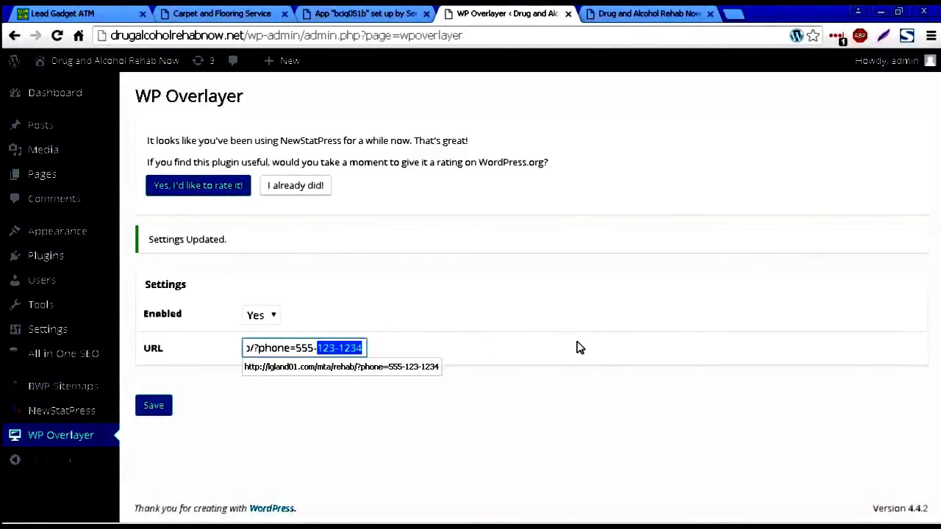
pyautogui.press('BackSpace')
pyautogui.press('BackSpace')
pyautogui.press('BackSpace')
pyautogui.press('BackSpace')
pyautogui.press('BackSpace')
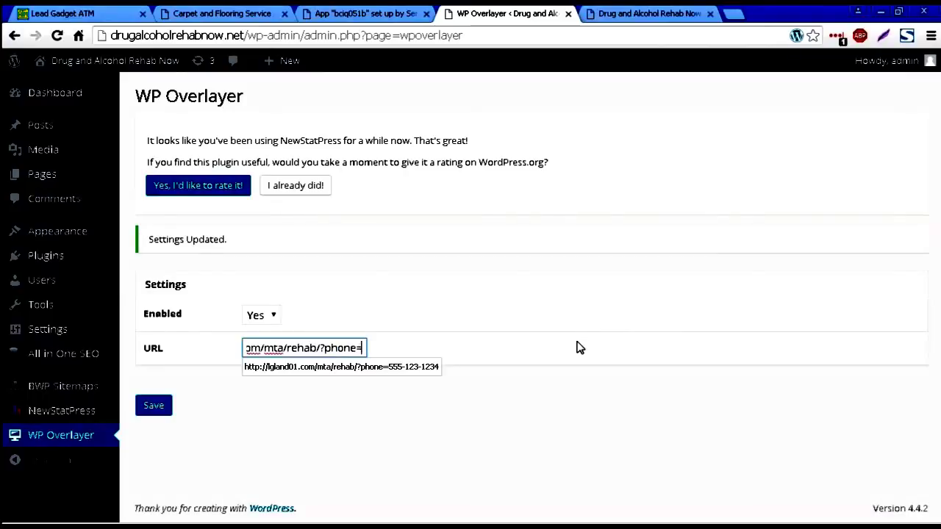
pyautogui.write('222-')
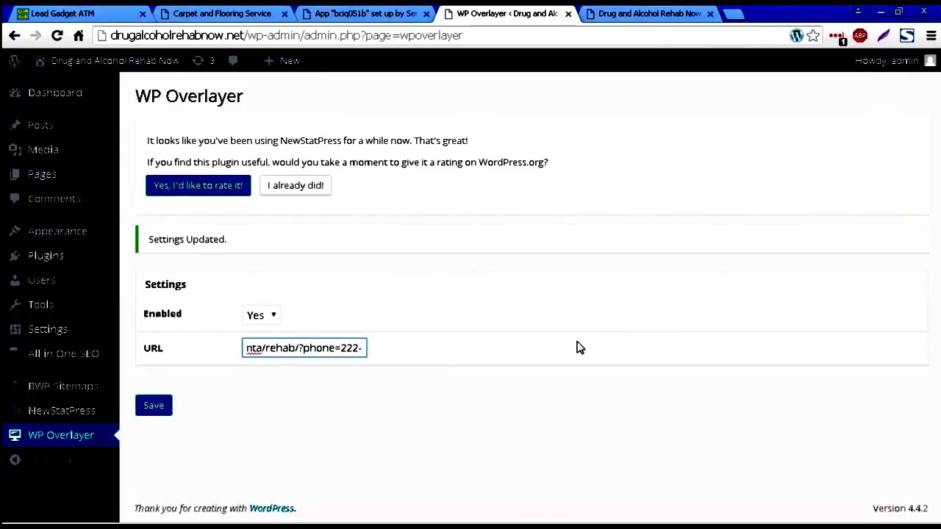
pyautogui.write('444')
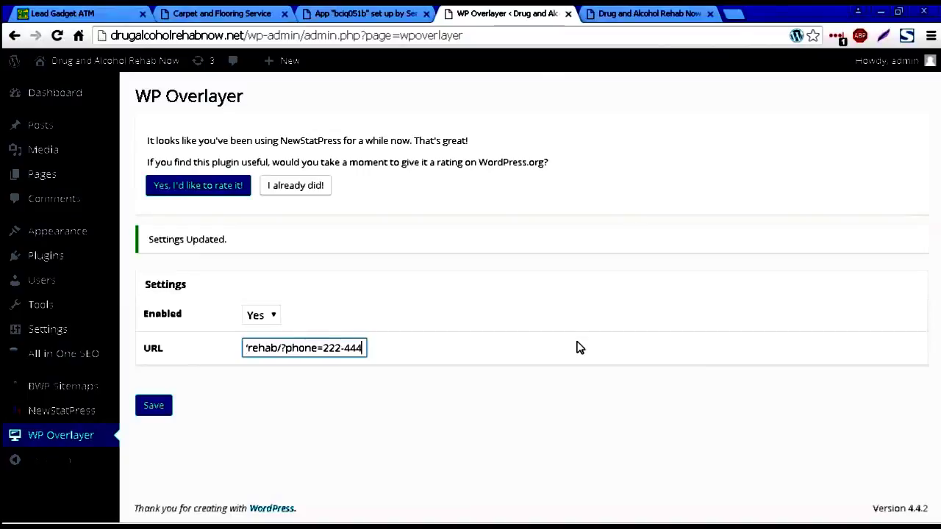
pyautogui.write('-6666')
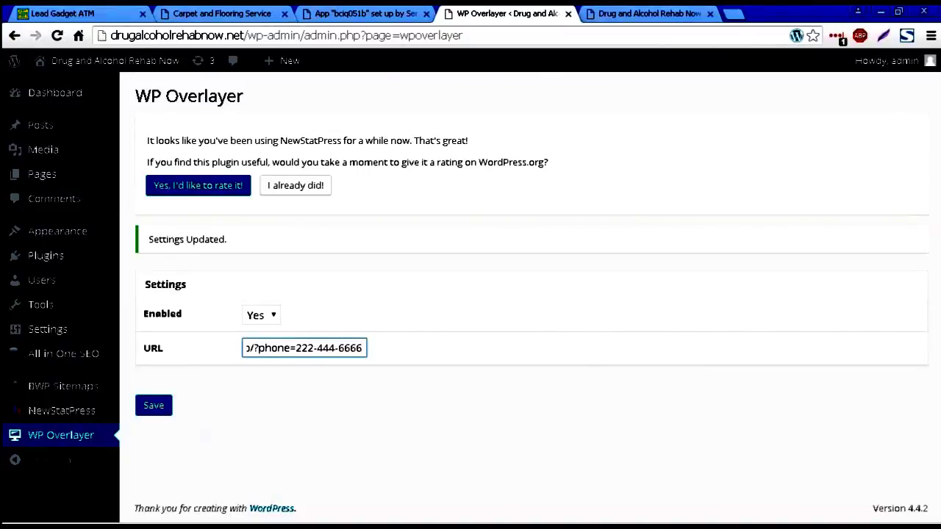
pyautogui.click(150, 411)
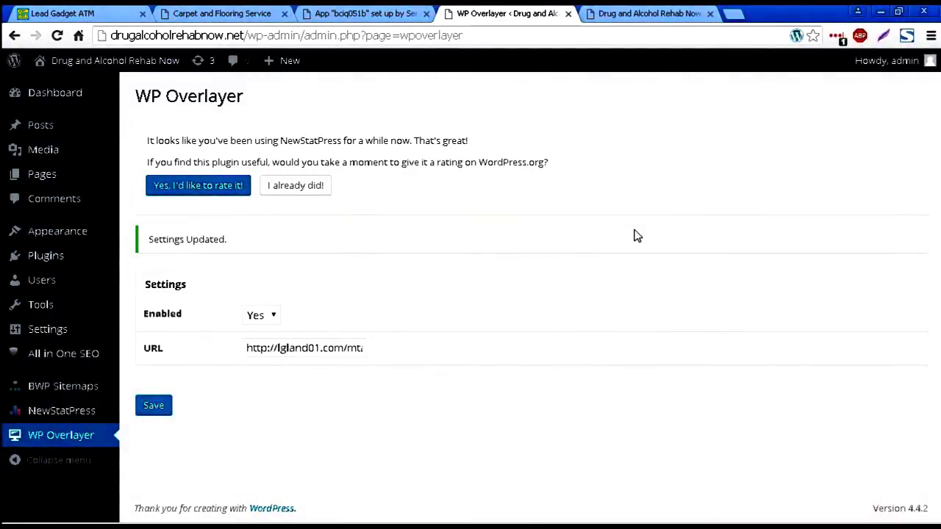
pyautogui.click(647, 14)
pyautogui.click(57, 39)
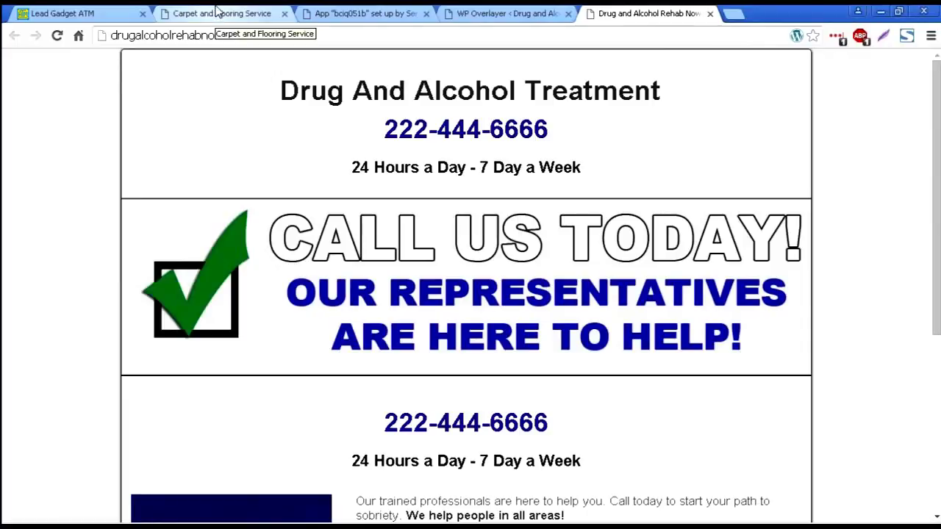
pyautogui.click(520, 12)
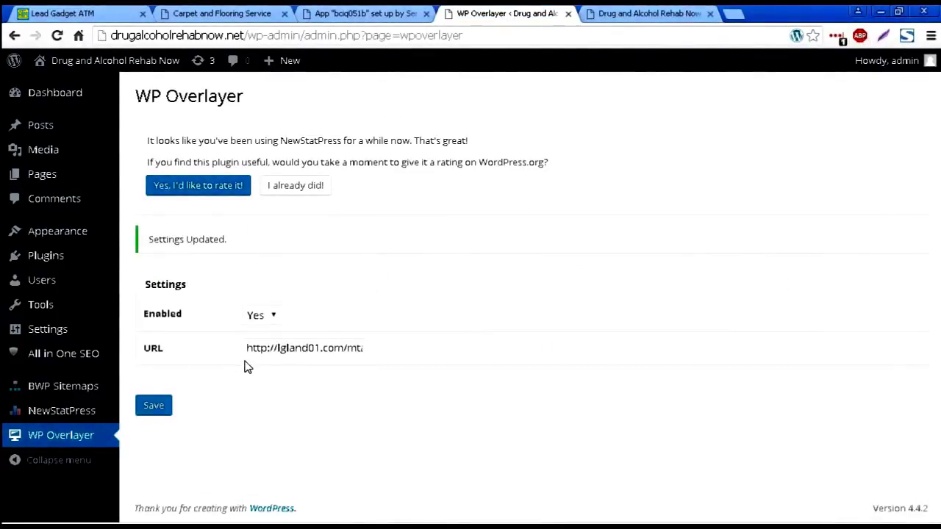
pyautogui.click(602, 12)
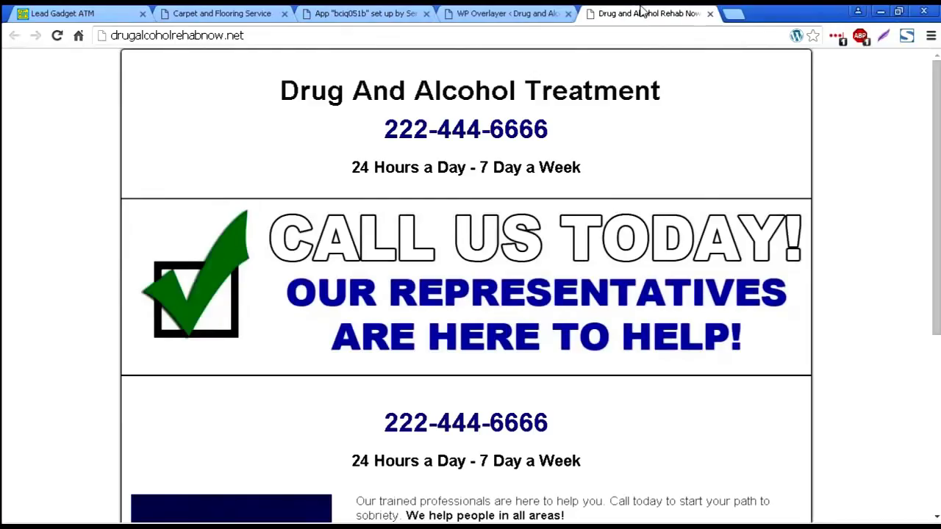